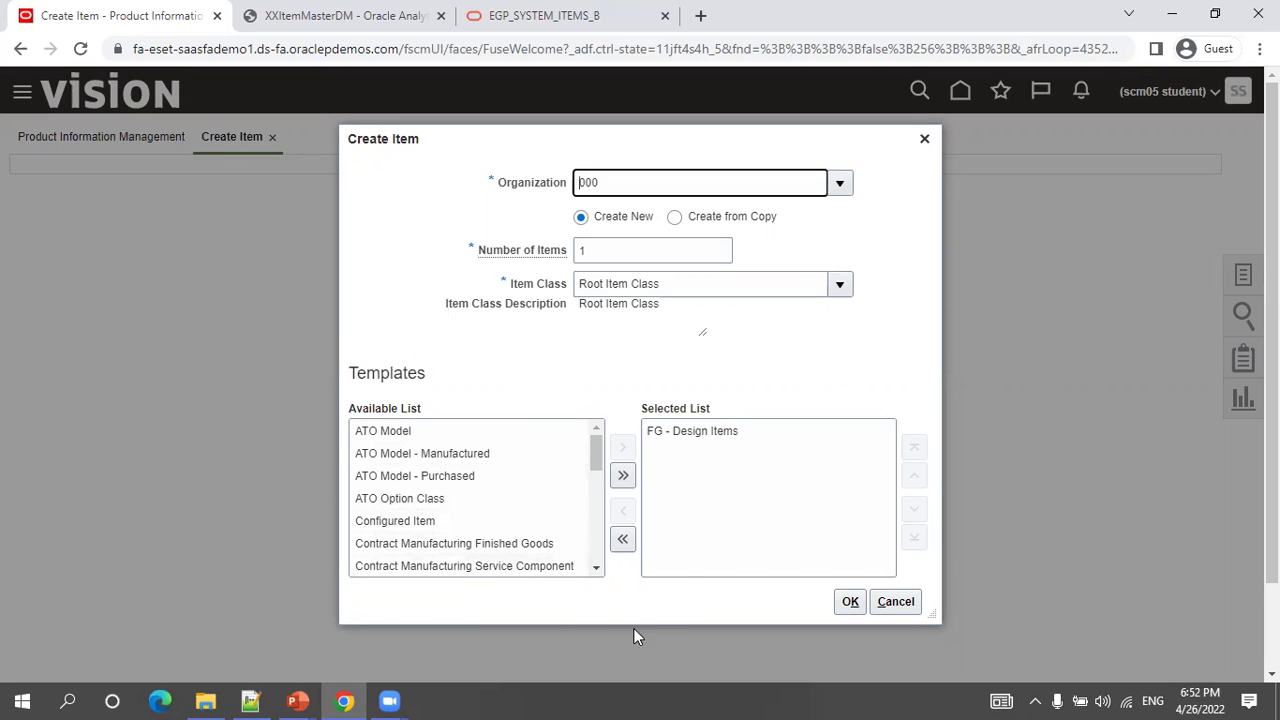
- Confirm the new item for organization 000 in Root Item Class and enter the item name XXITEM_002 with description "Item Description"
click(847, 602)
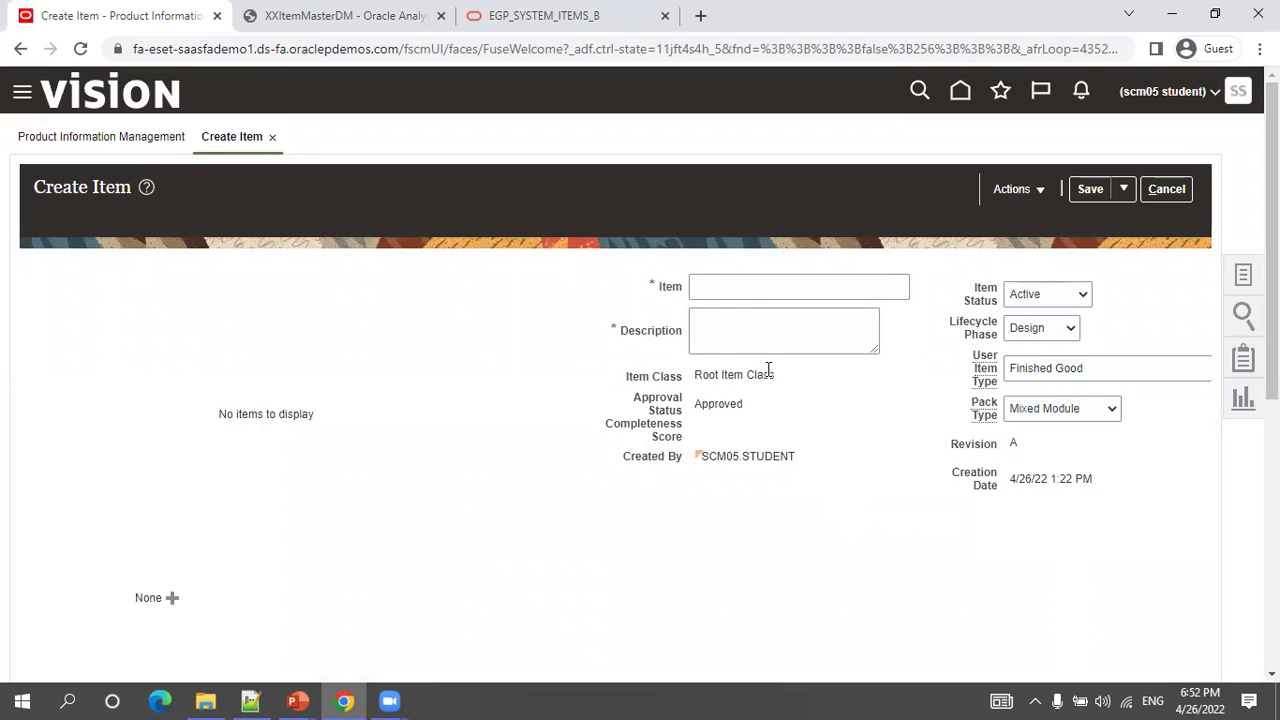
click(729, 288)
text(XXITEM_002)
key(Tab)
text(D)
key(BackSpace)
text(Item Description)
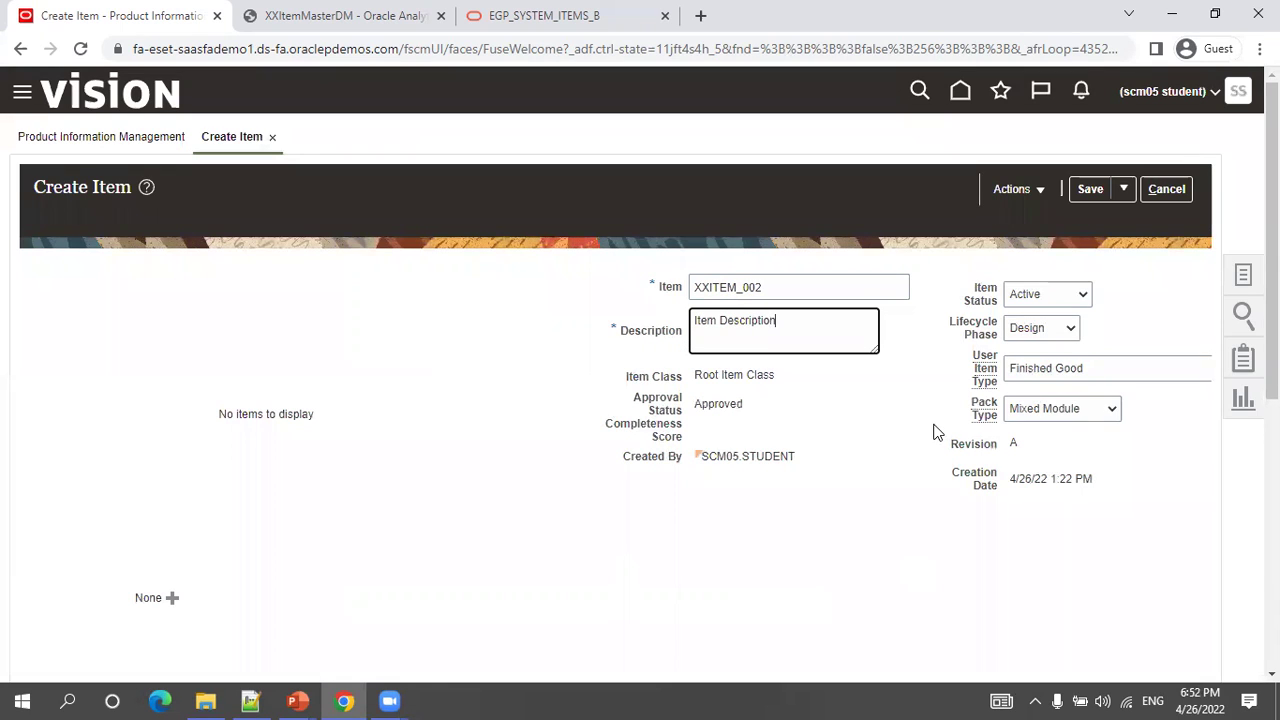
- Review the item's unit of measure attributes and organization associations, and save the new item
scroll(935, 432, down, 1)
scroll(800, 420, down, 3)
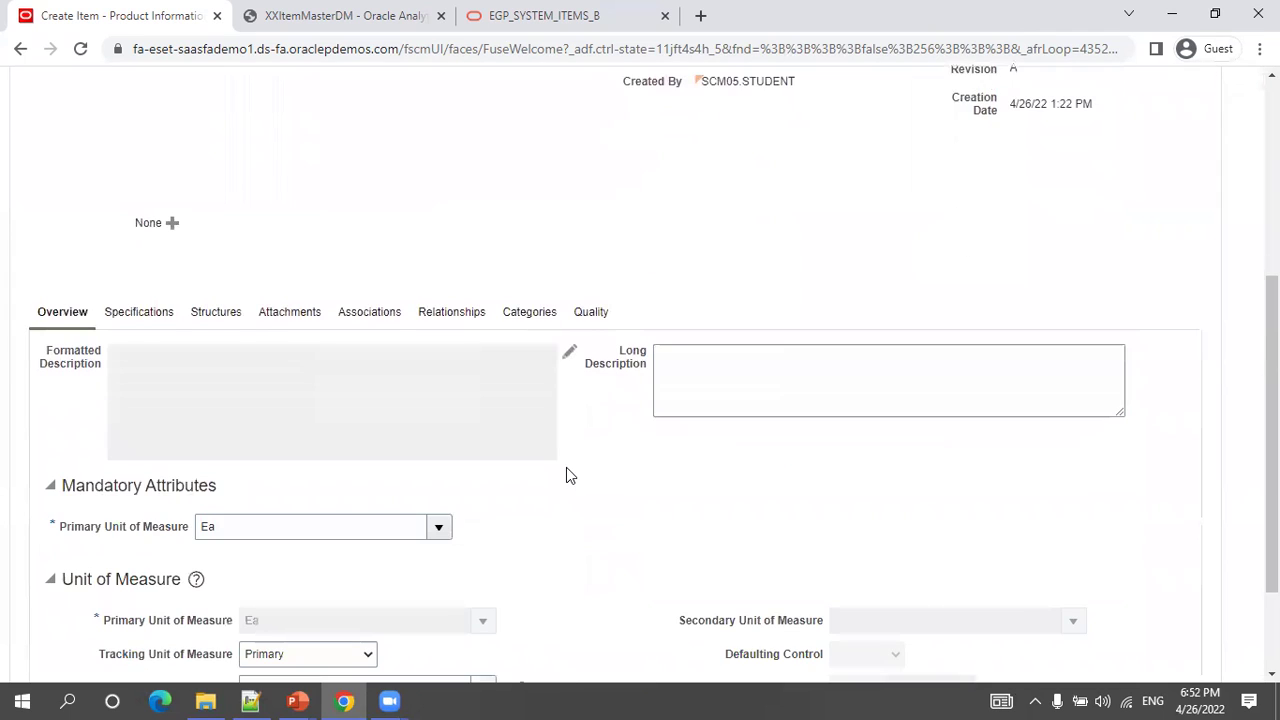
scroll(594, 403, down, 1)
scroll(600, 450, down, 1)
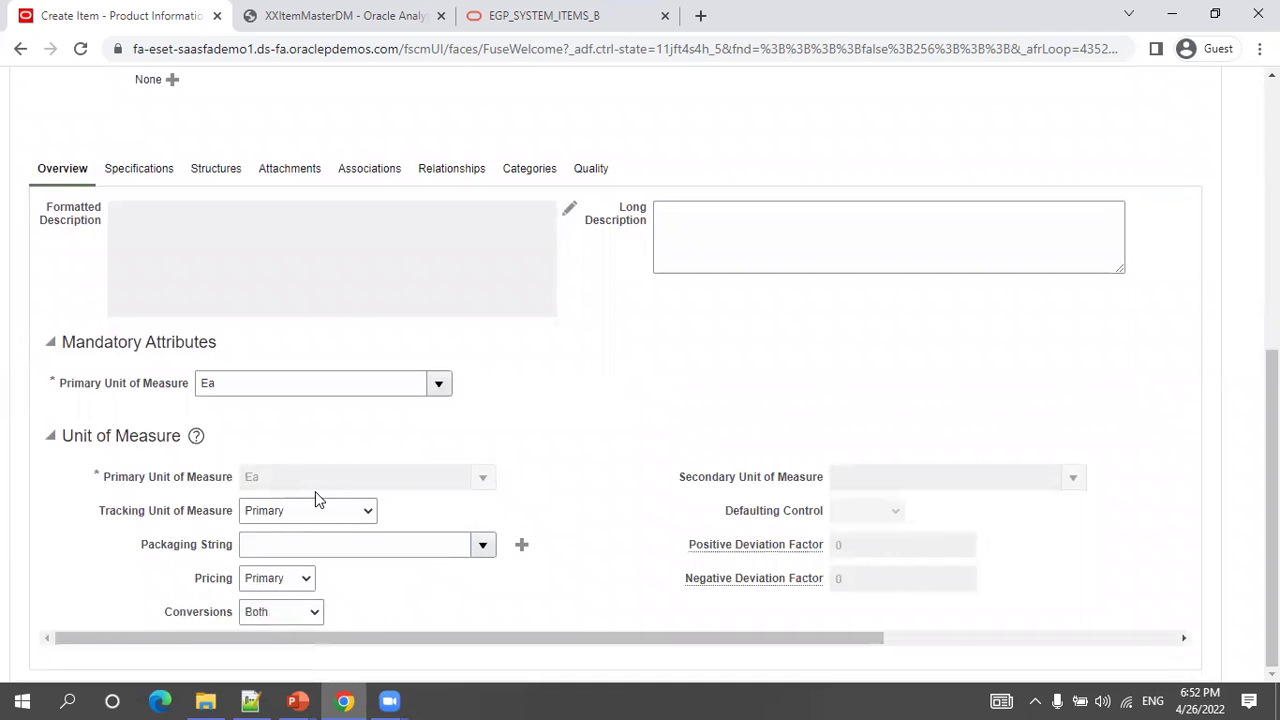
scroll(724, 488, up, 3)
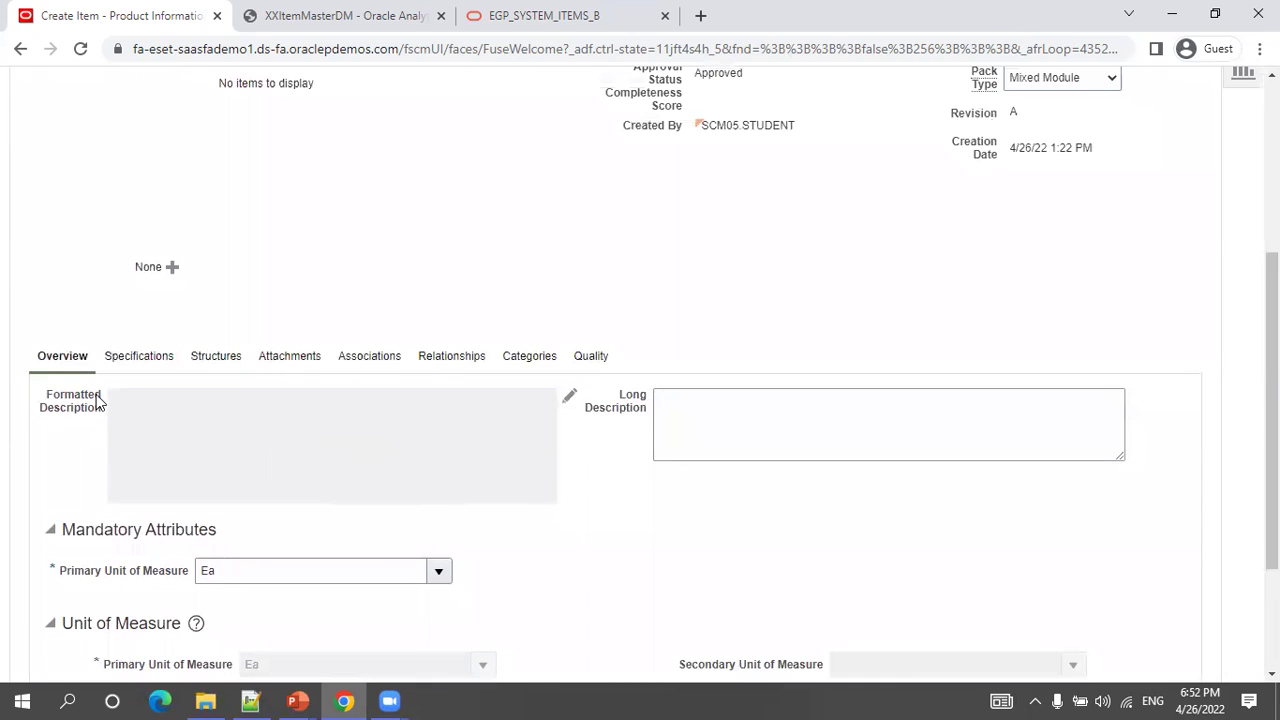
scroll(82, 302, up, 3)
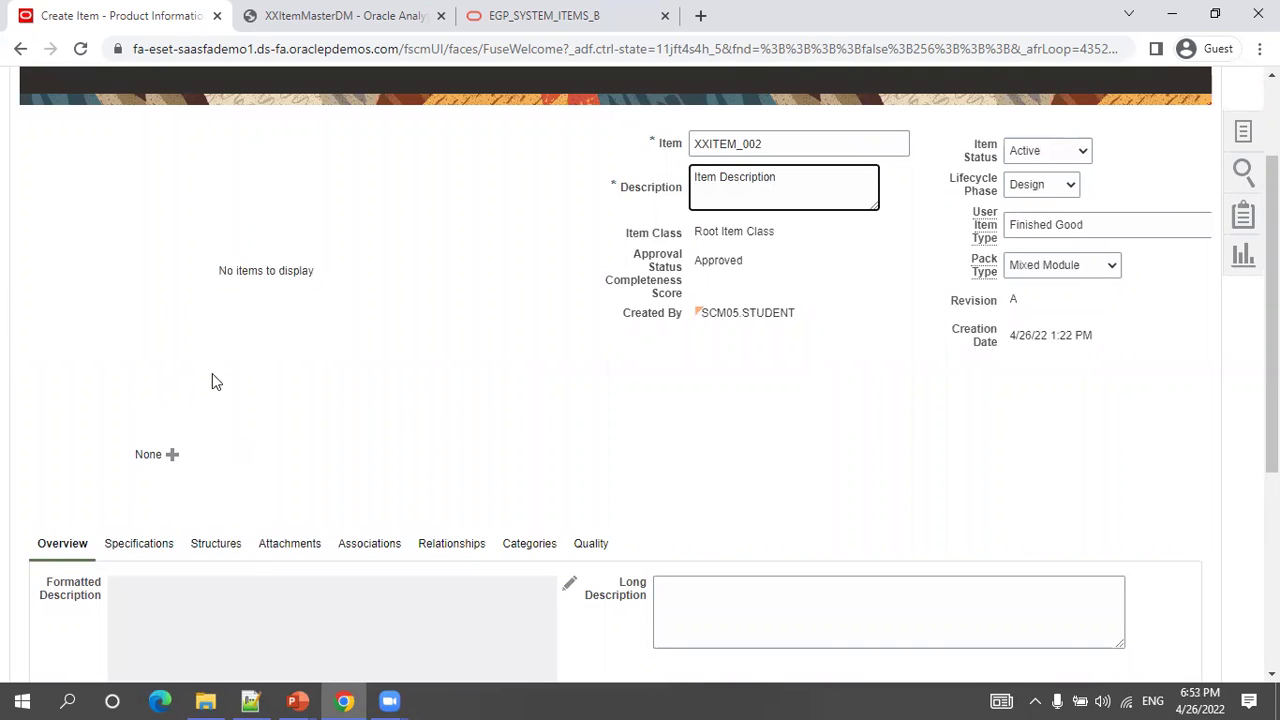
scroll(336, 379, down, 2)
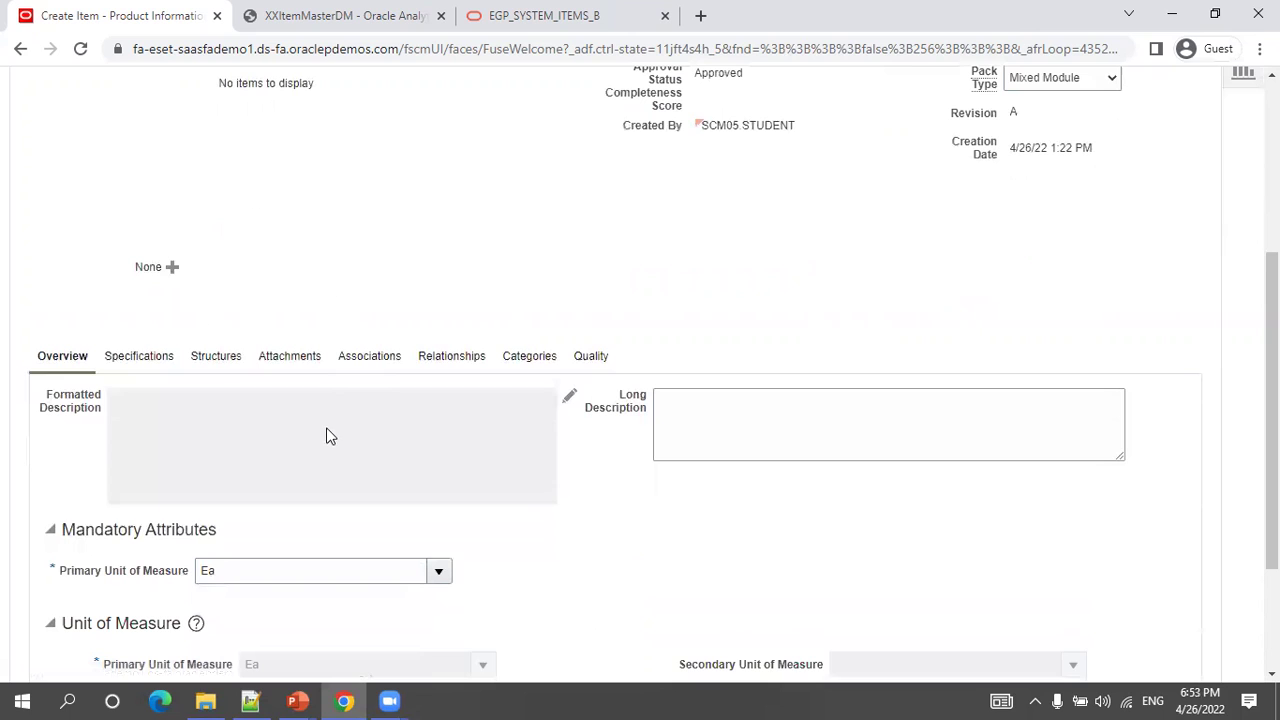
click(368, 358)
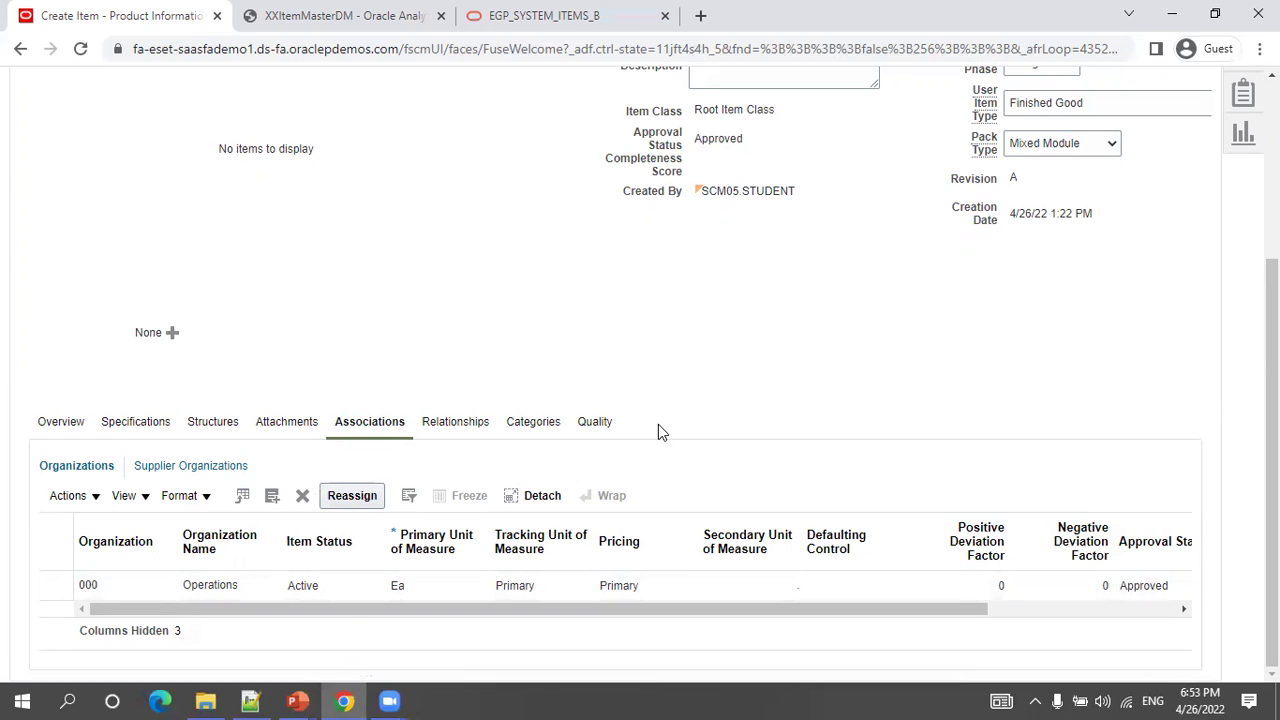
scroll(830, 428, up, 2)
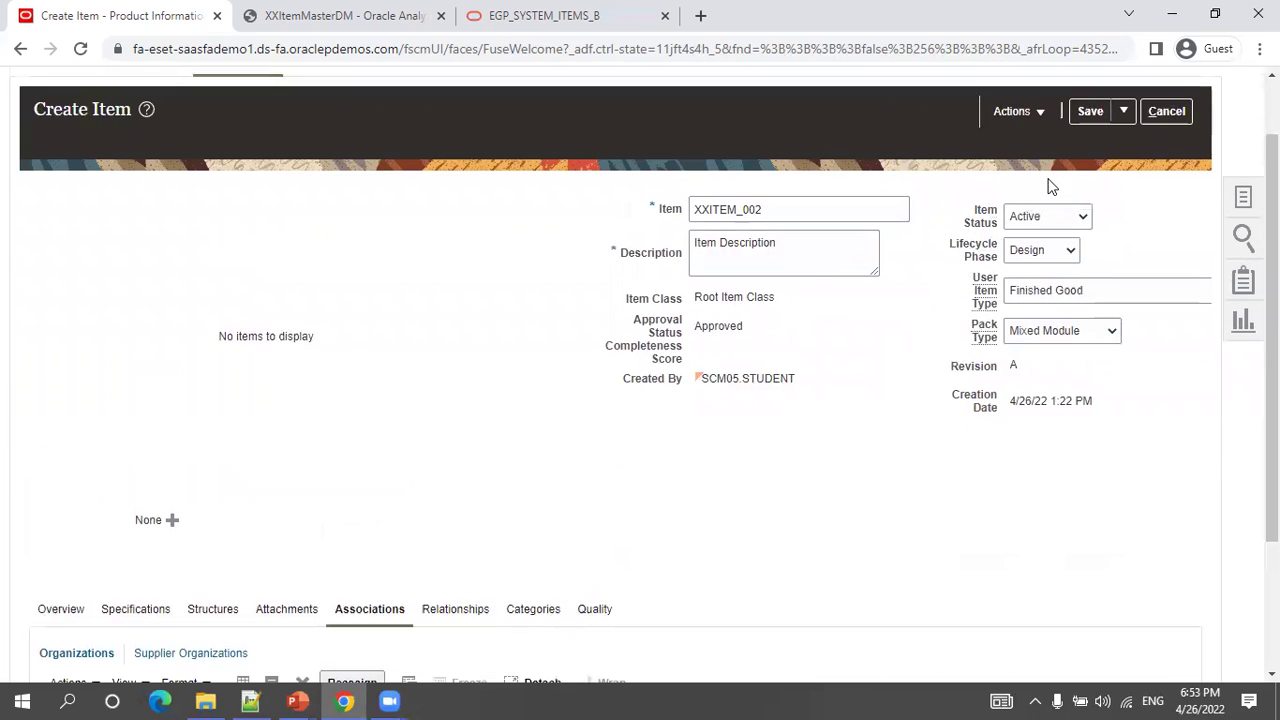
click(1091, 113)
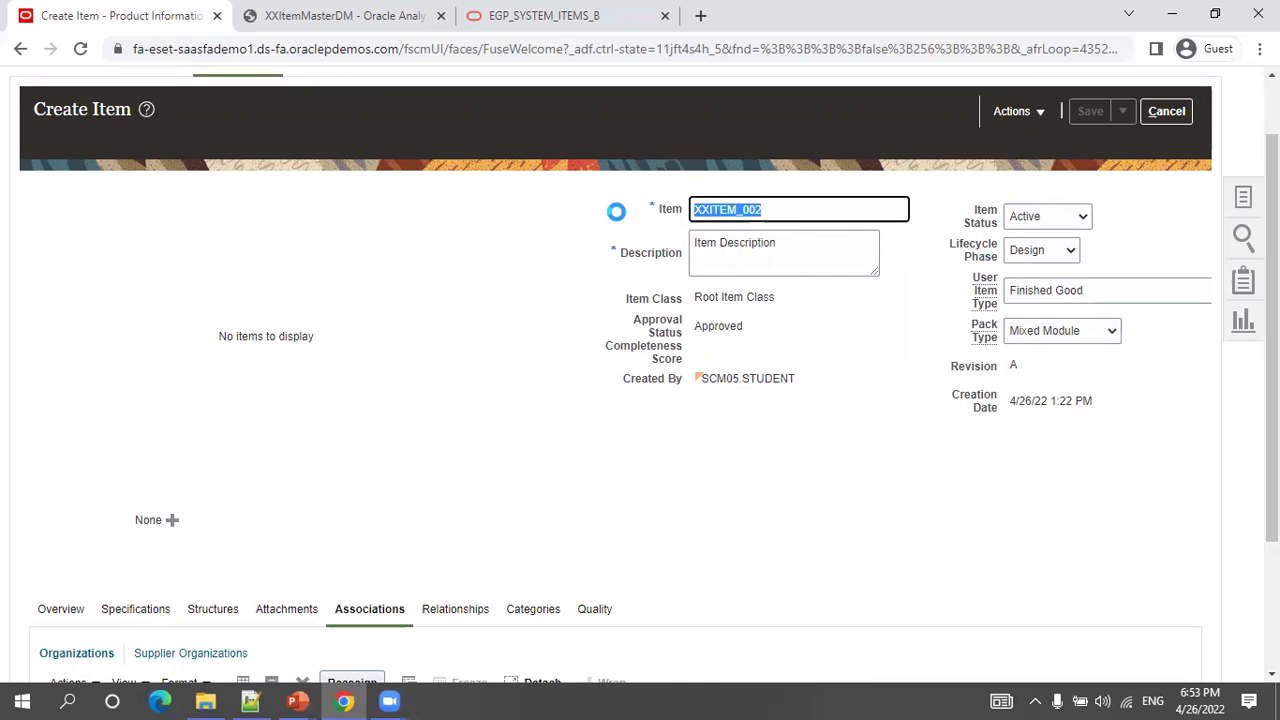
- In Notepad++, add the query SELECT * FROM EGP_SYSTEM_ITEMS_B where item_number ='XXITEM_002' on a new line above the existing queries
click(250, 701)
click(241, 148)
key(Return)
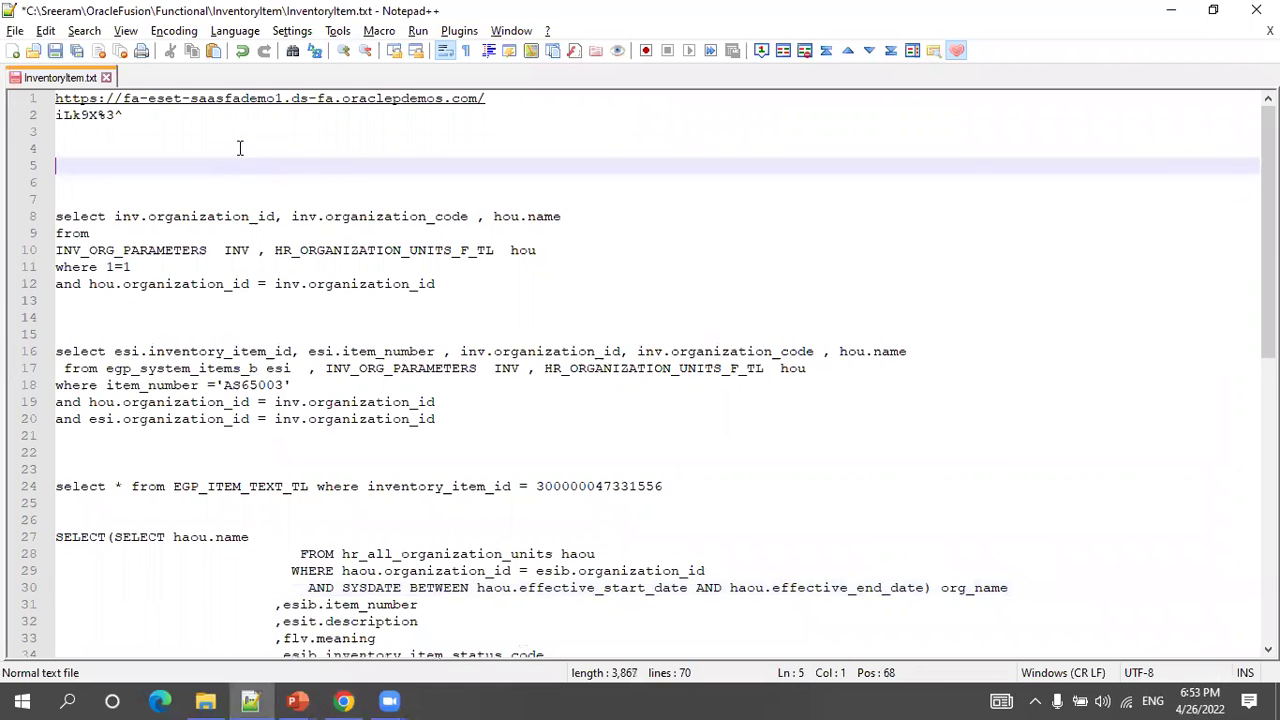
key(Return)
text(SELECT )
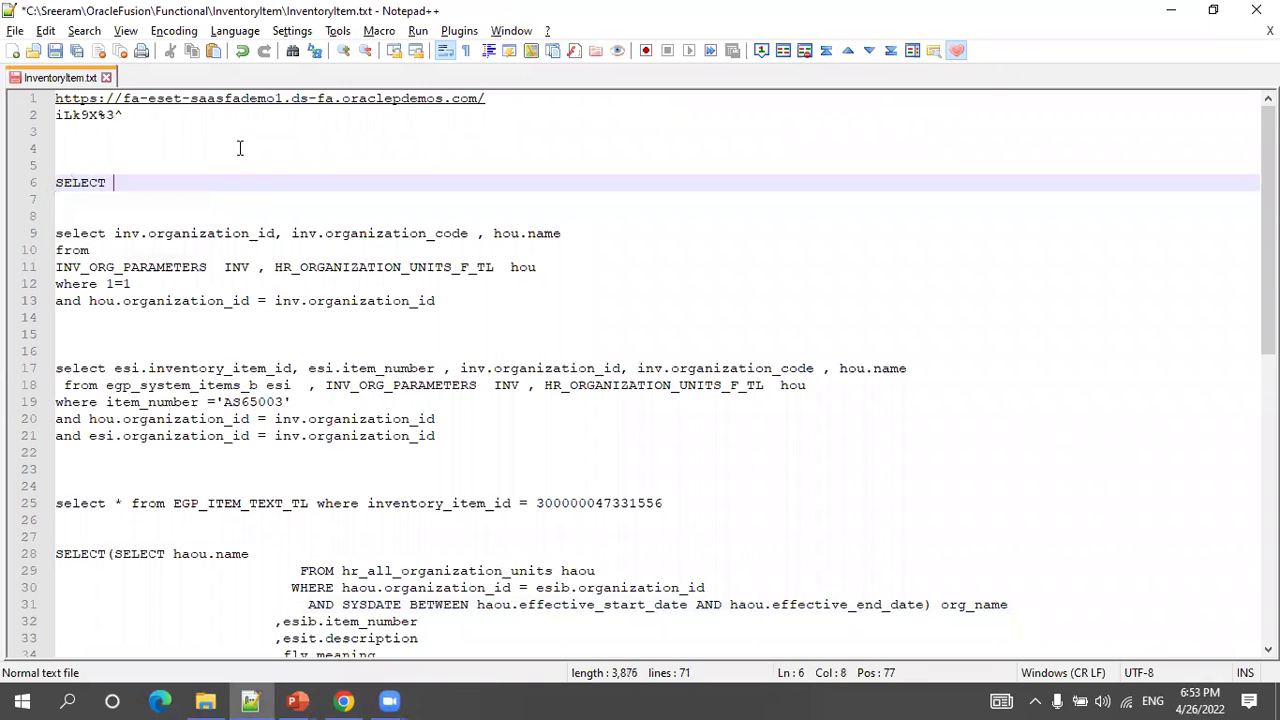
text(* FROM EGP+)
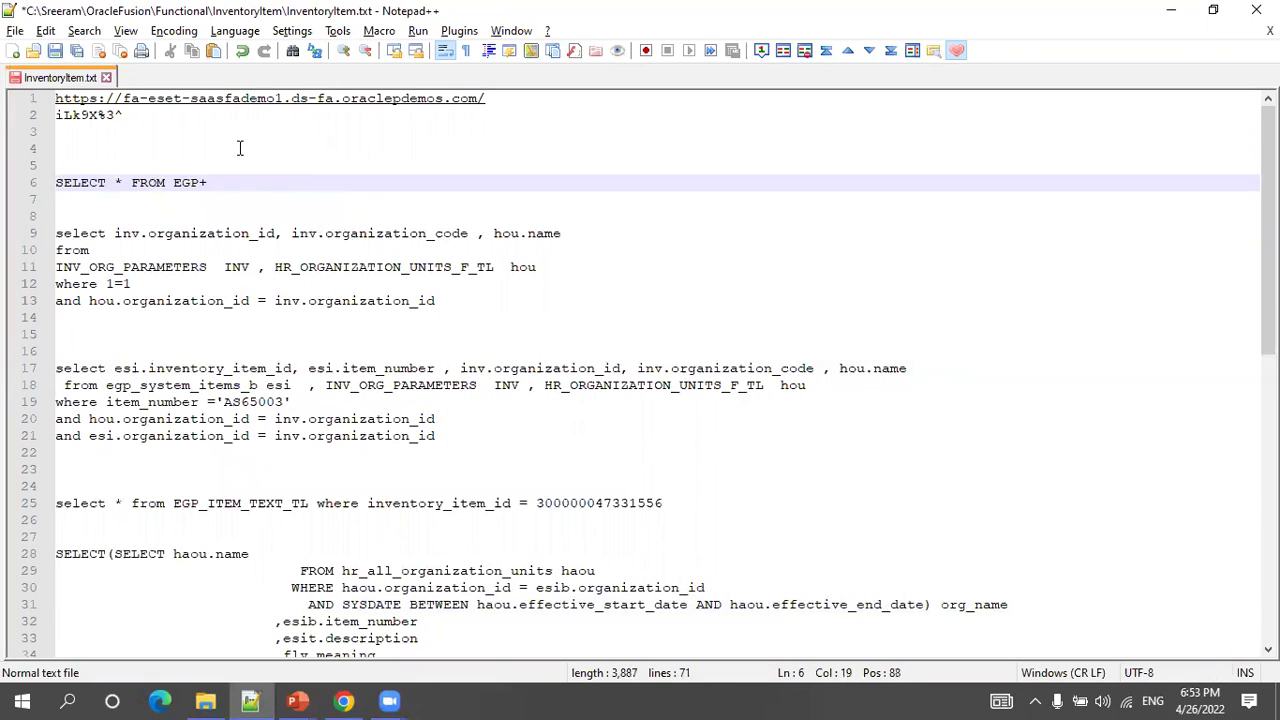
key(BackSpace)
text(_SYSTEM_ITEMS_B )
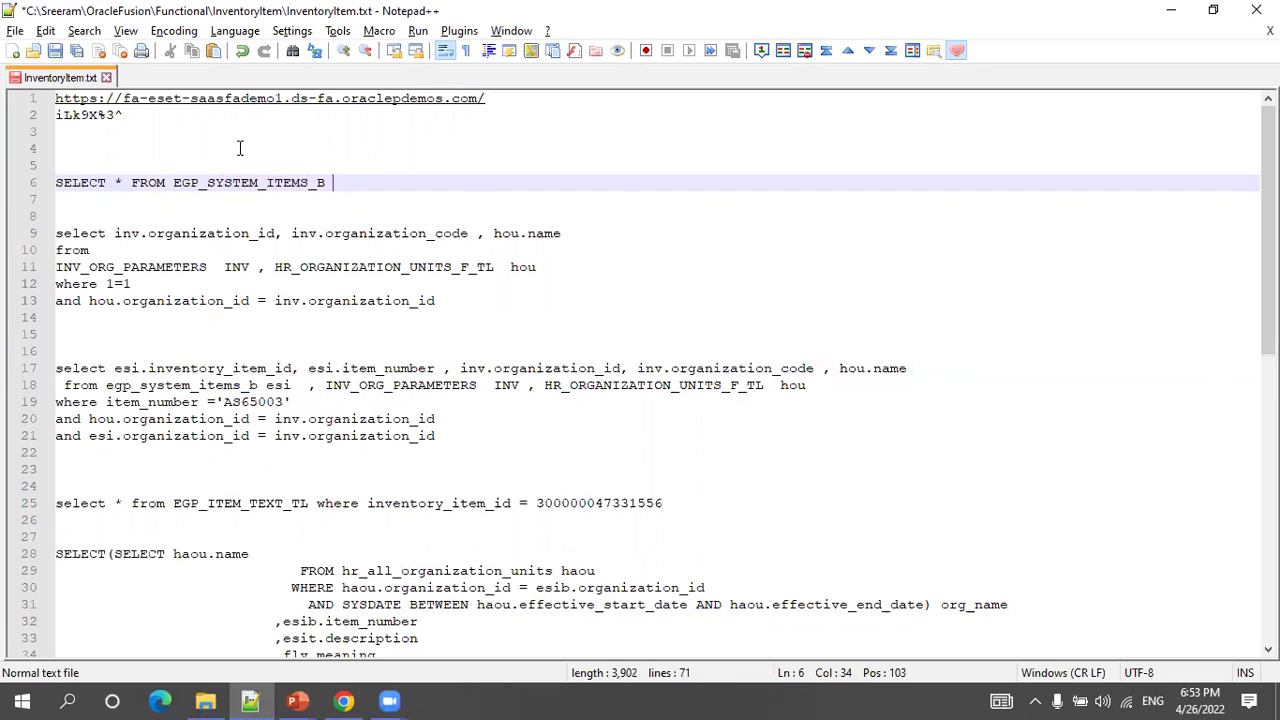
text(where item_number =')
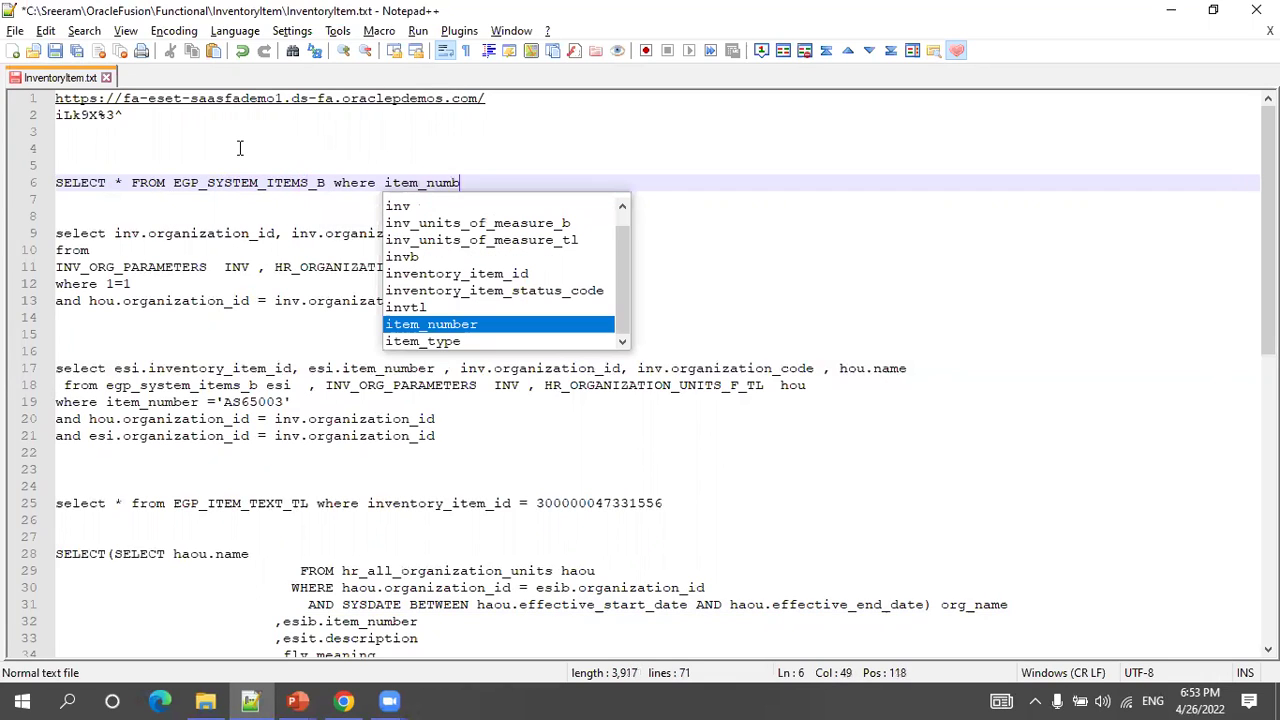
text(XXITEM_002)
text(')
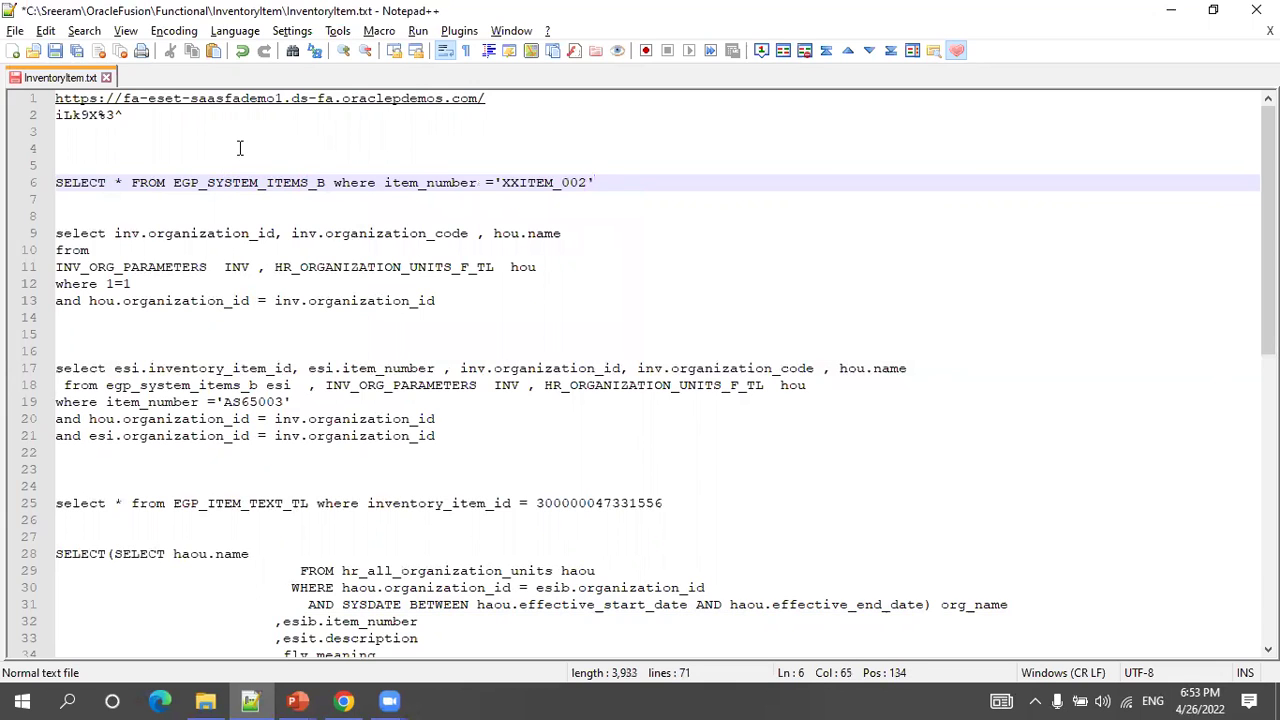
- Copy the new query line and switch to Chrome to show the diagram of the XXItemMasterDM data model
key(shift+Home)
key(ctrl+c)
key(ctrl+s)
key(alt+Tab)
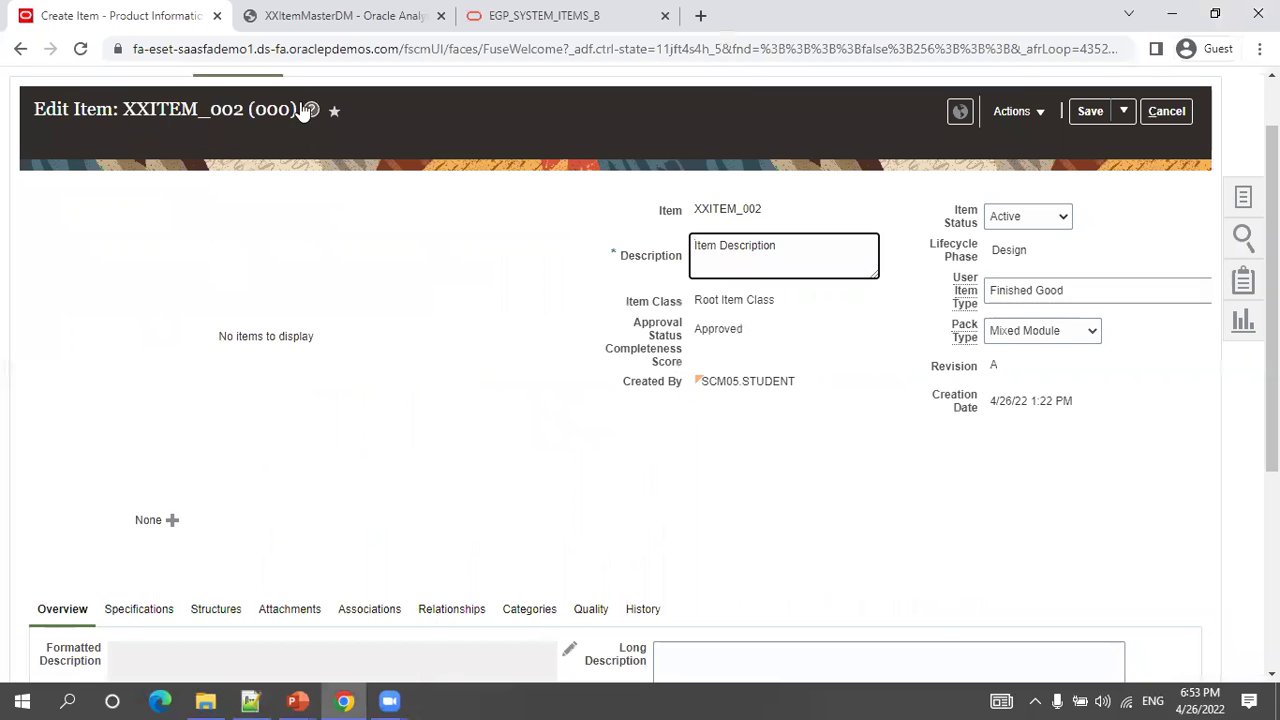
click(290, 26)
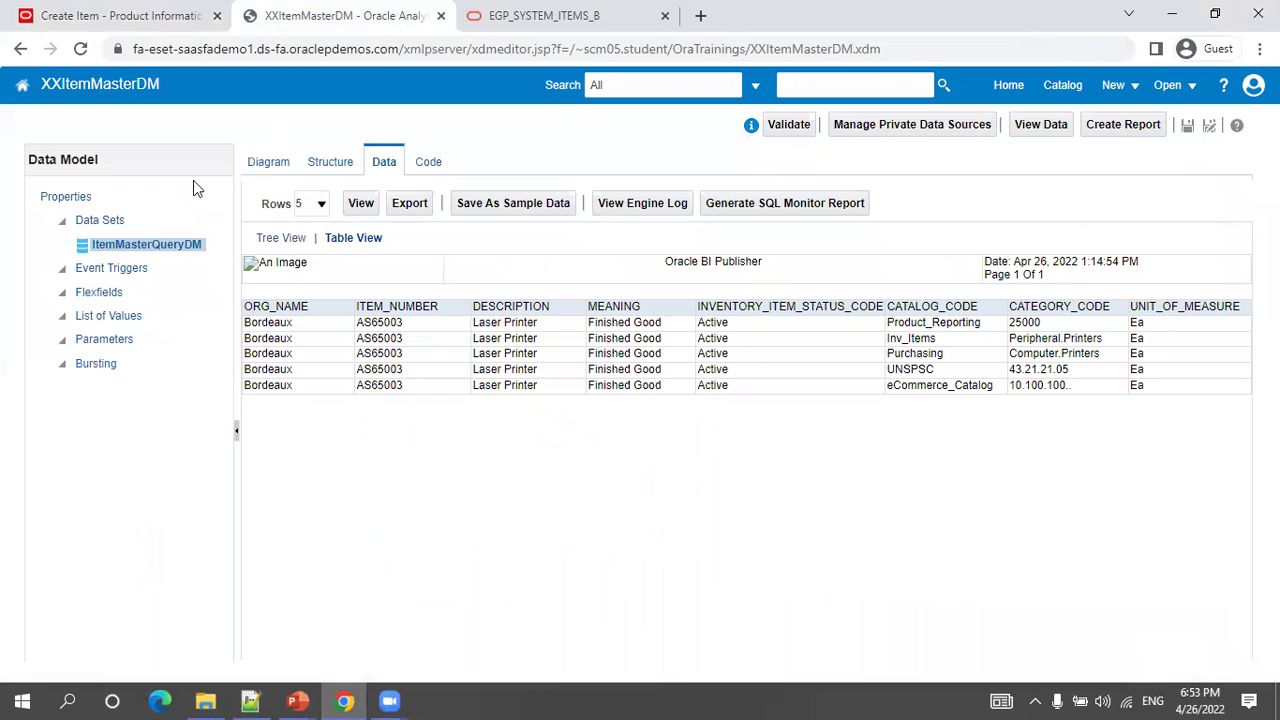
click(274, 166)
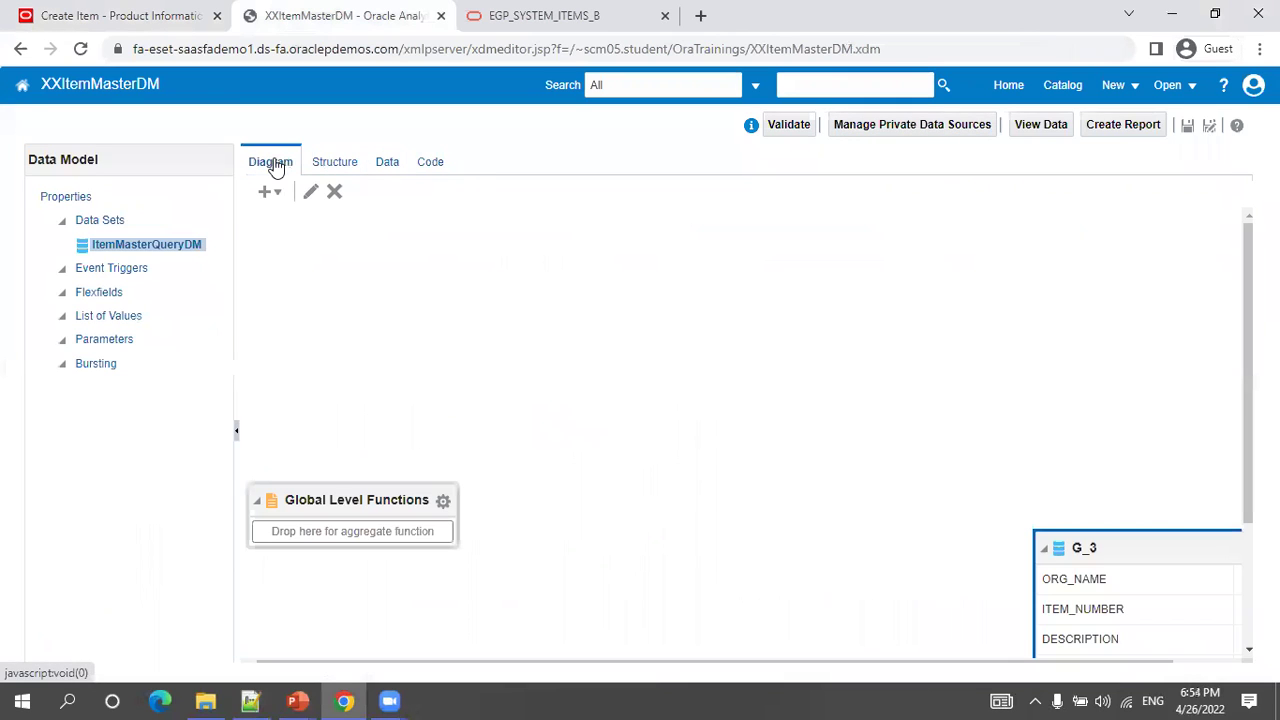
- Create a SQL query data set named itemQuery2 with data source ApplicationDB_FSCM, using the copied EGP_SYSTEM_ITEMS_B query
click(268, 192)
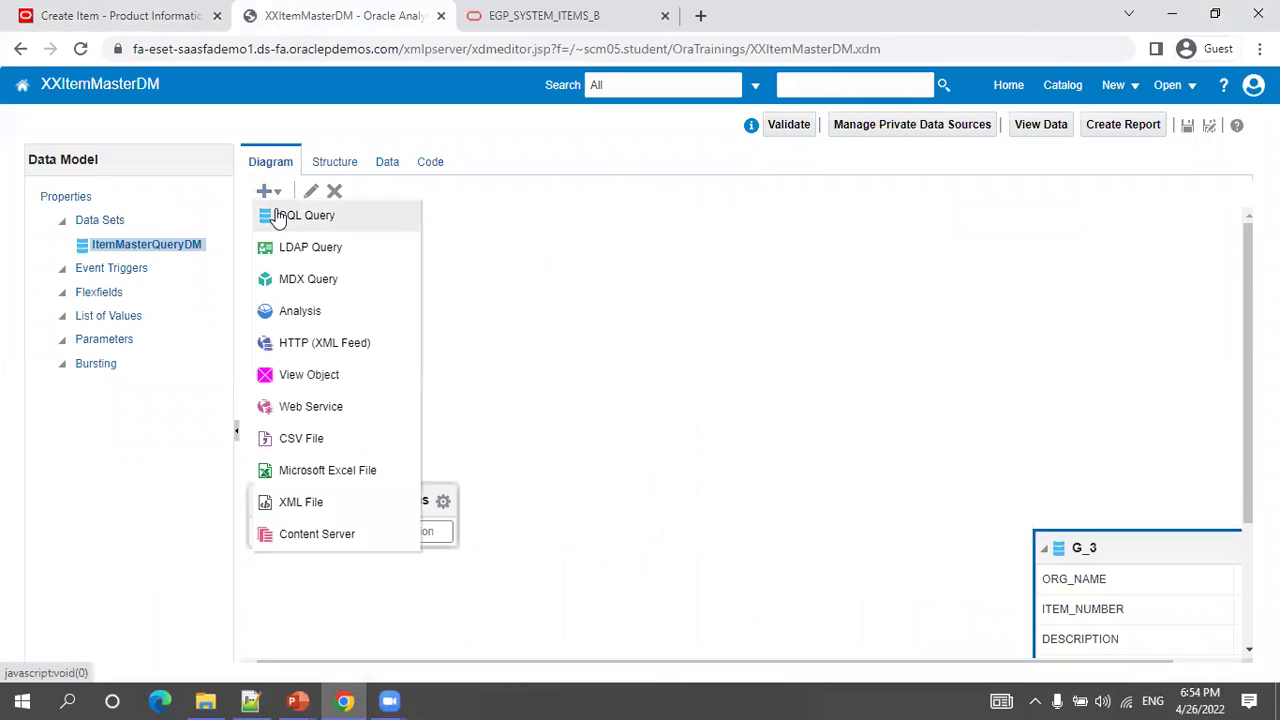
click(280, 218)
text(itemQuery2)
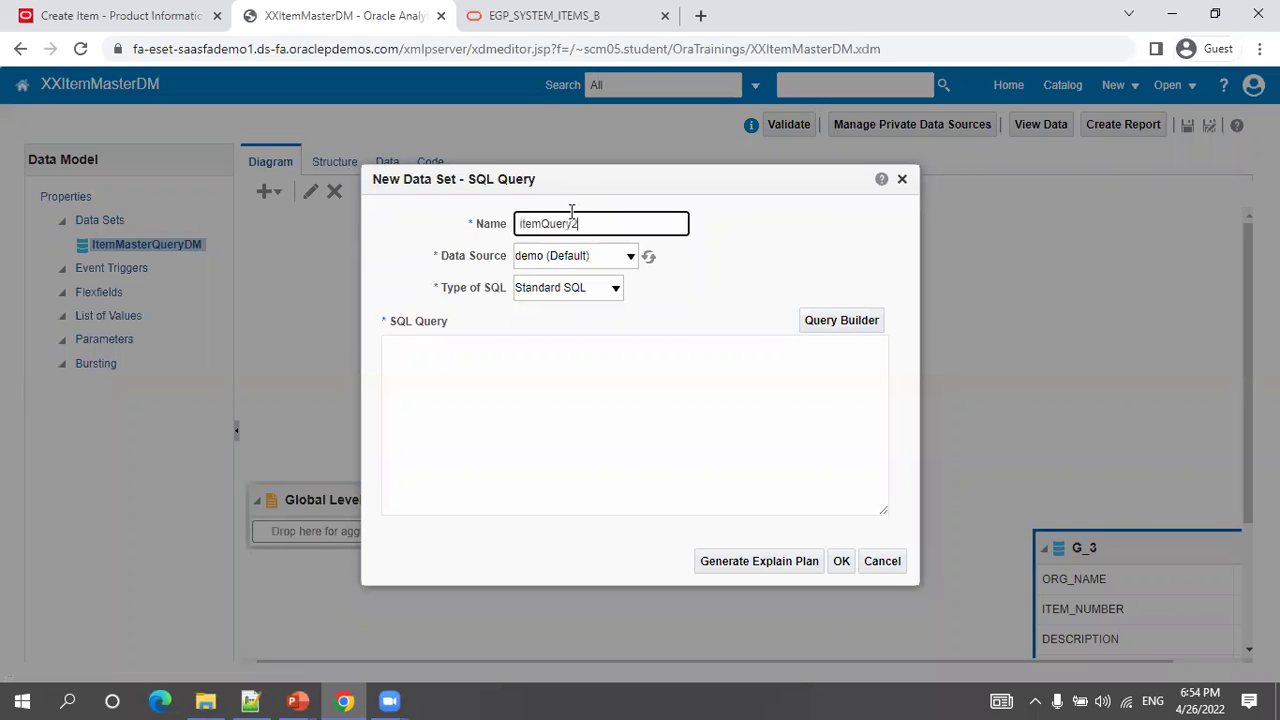
key(Tab)
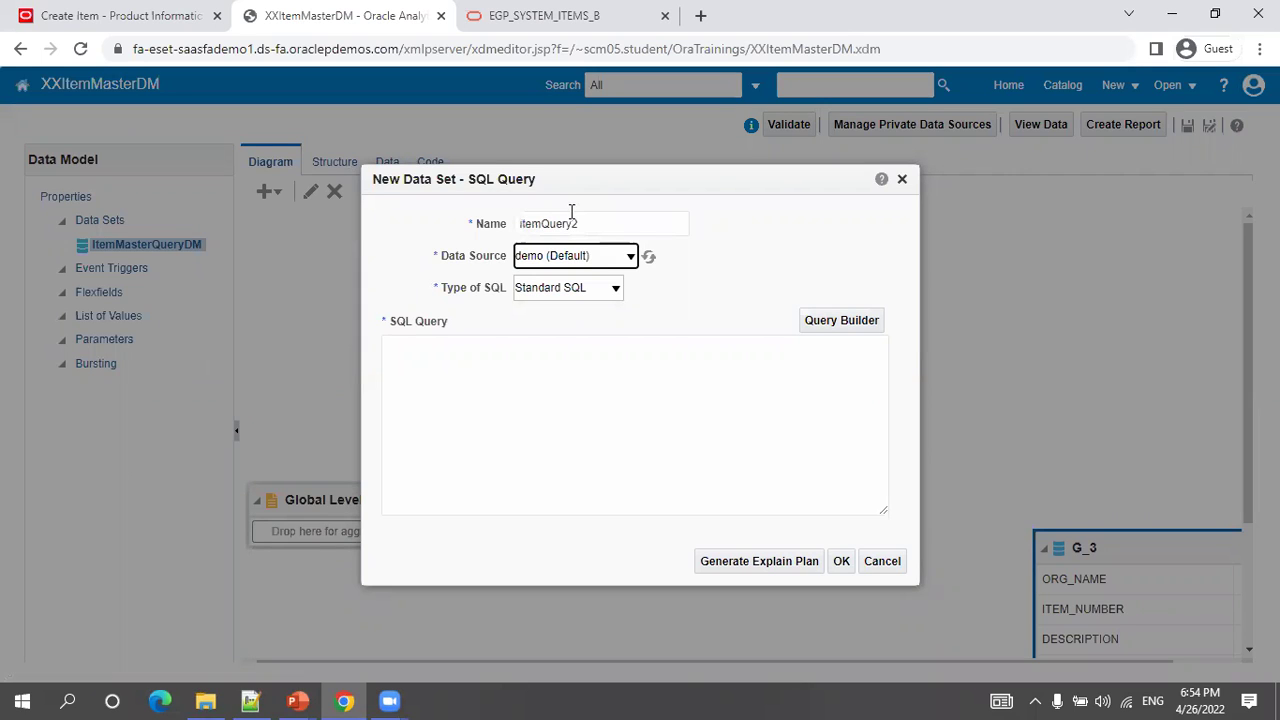
key(Down)
key(Down)
click(565, 366)
key(ctrl+v)
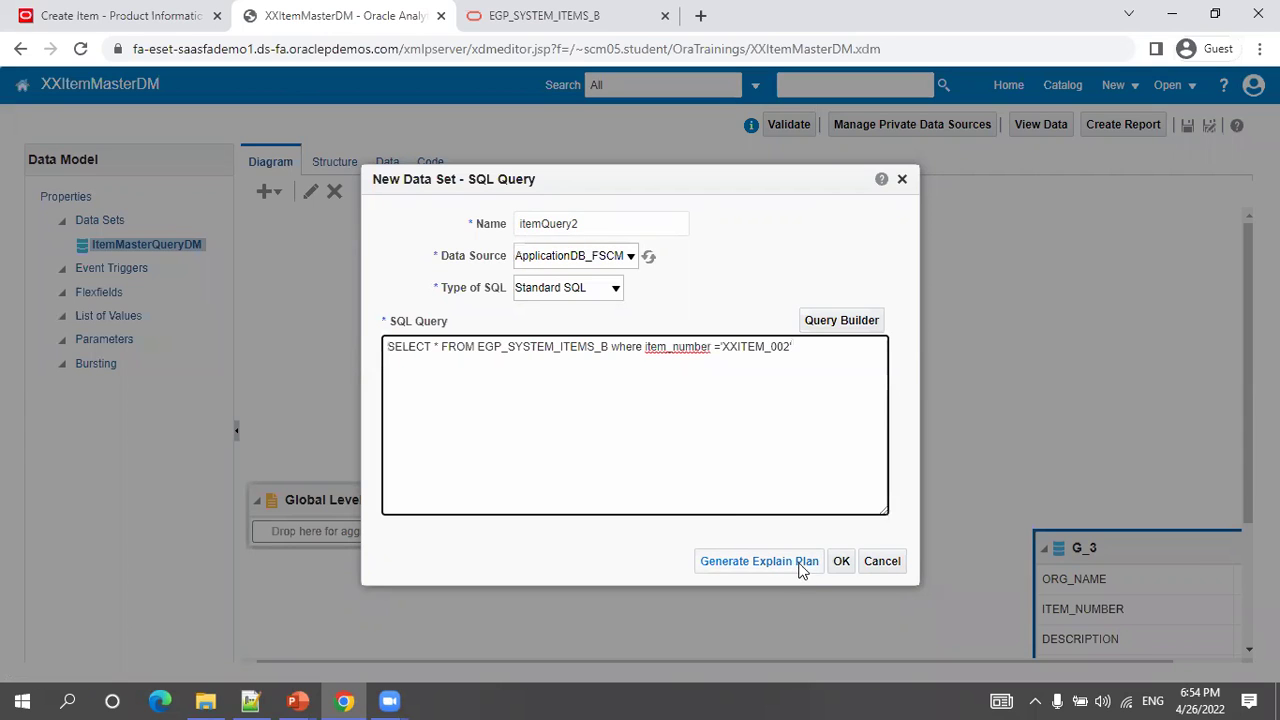
click(848, 560)
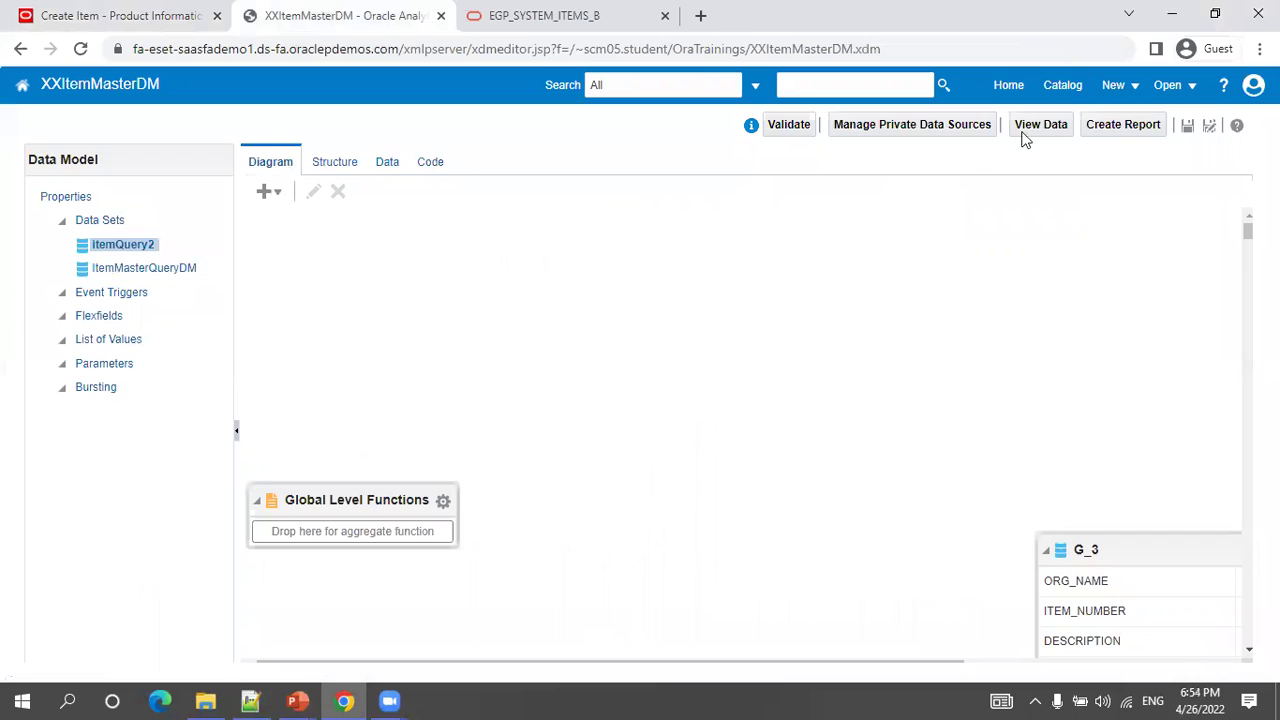
- Save the data model and run its data sets for 5 rows, displaying the output as a table
click(1188, 125)
click(387, 163)
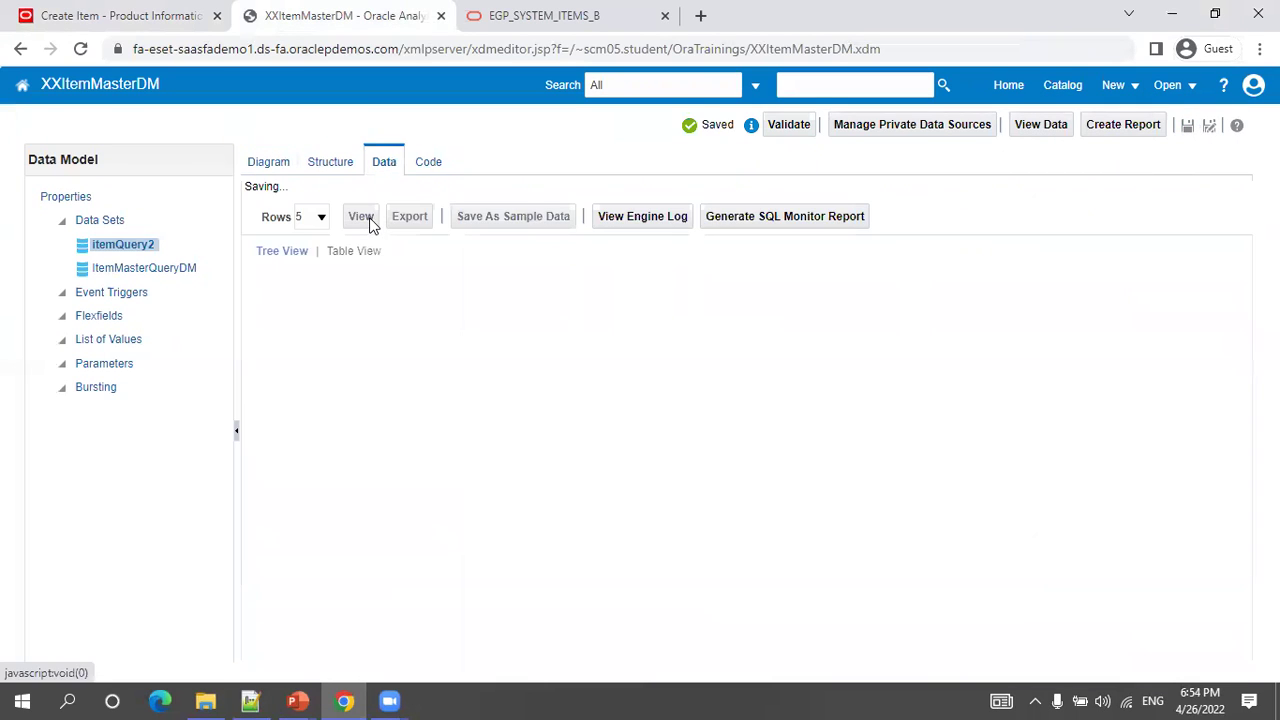
click(360, 204)
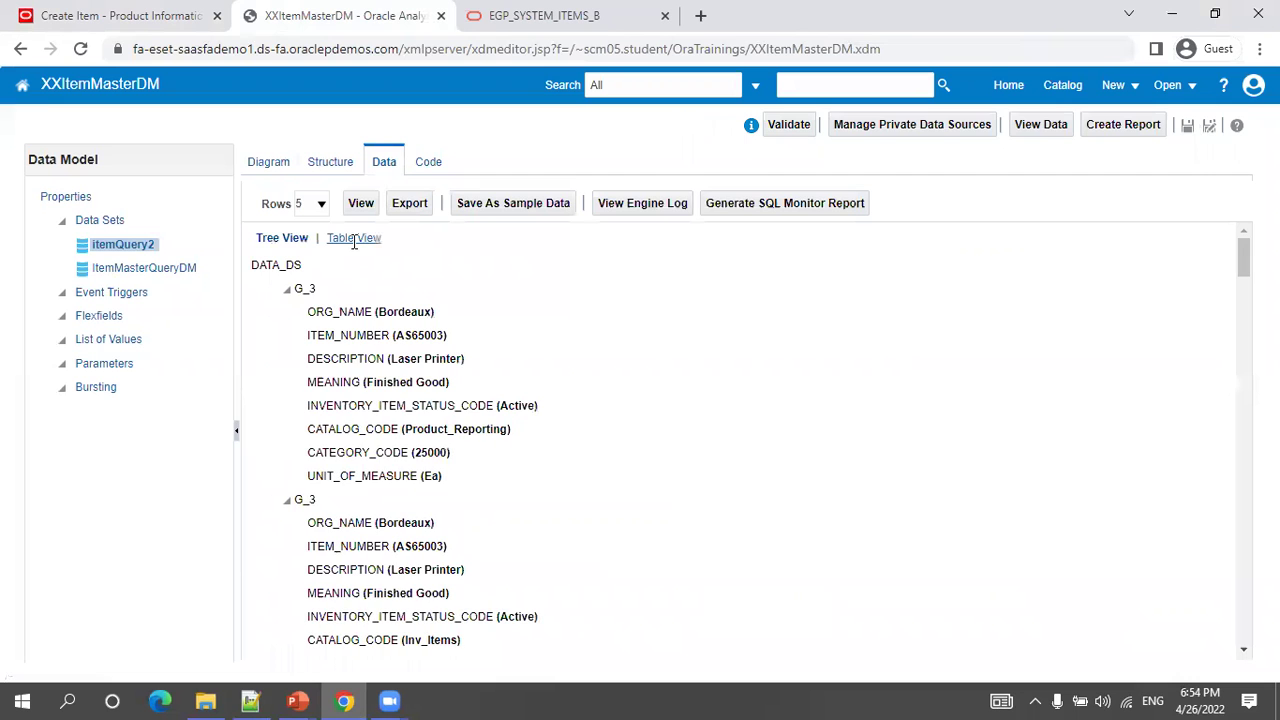
click(354, 239)
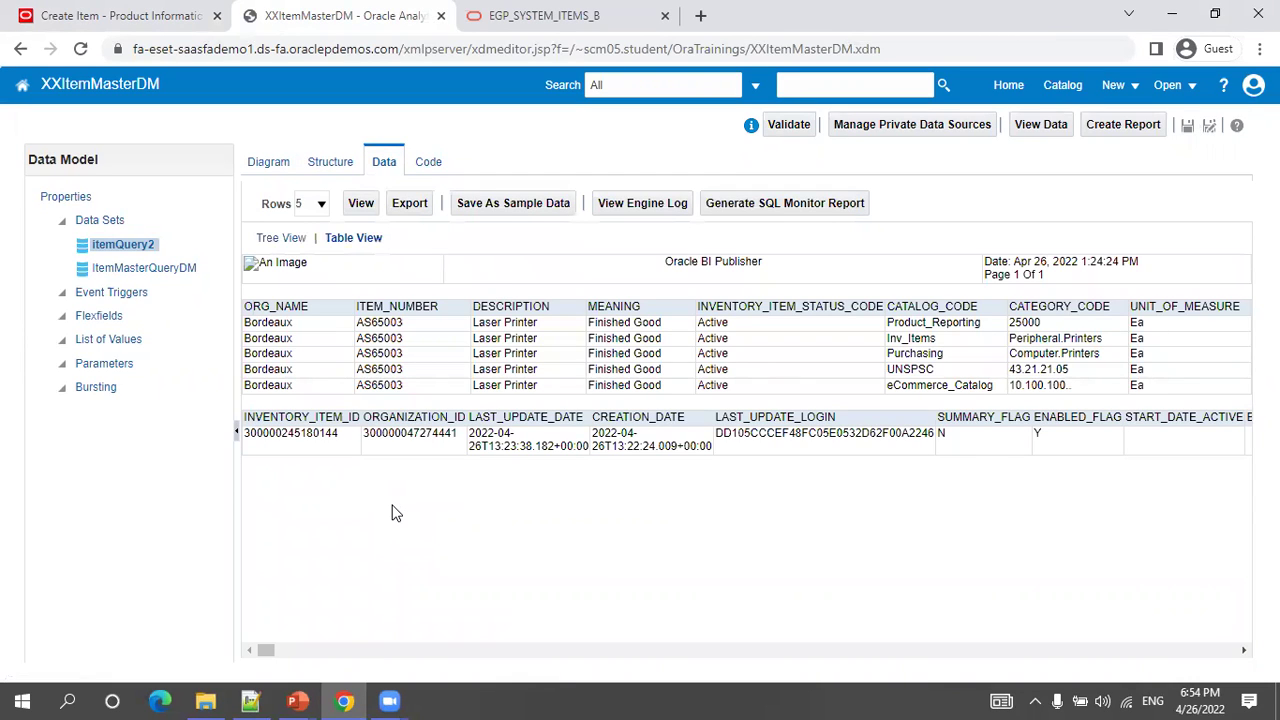
- Examine the inventory item ID, organization ID and attribute columns of the record for the new item
double_click(300, 418)
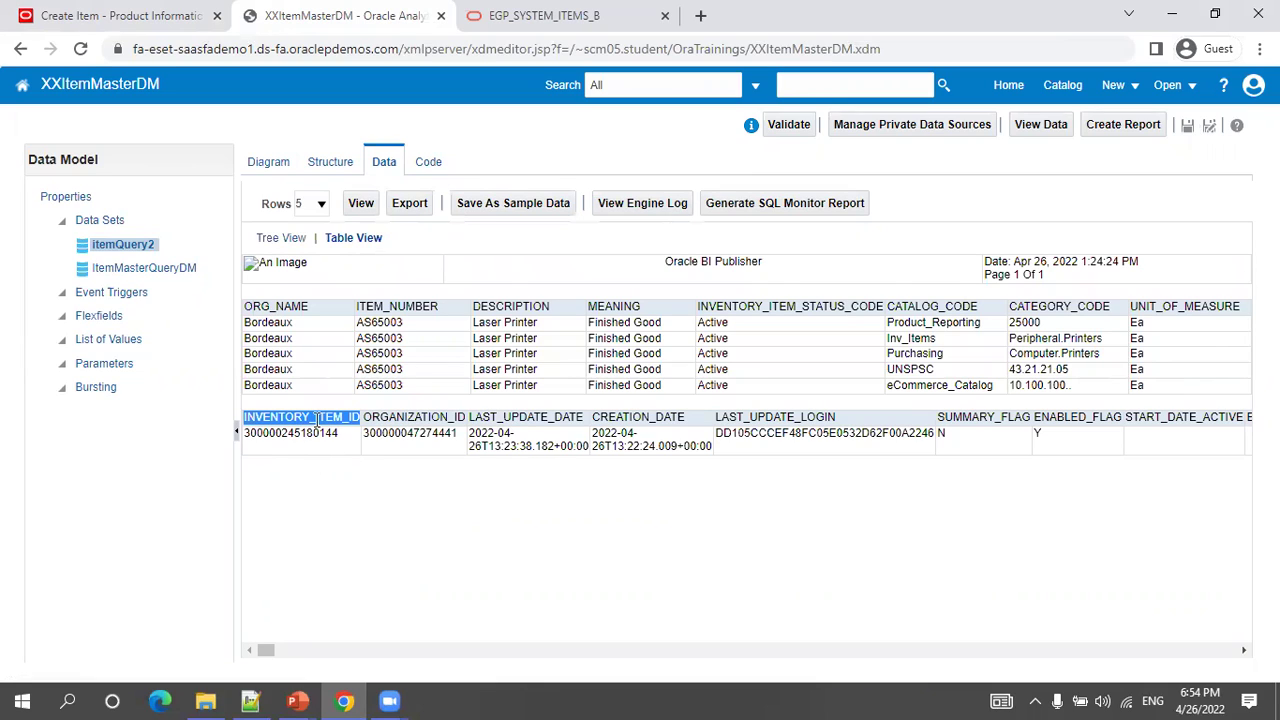
double_click(409, 433)
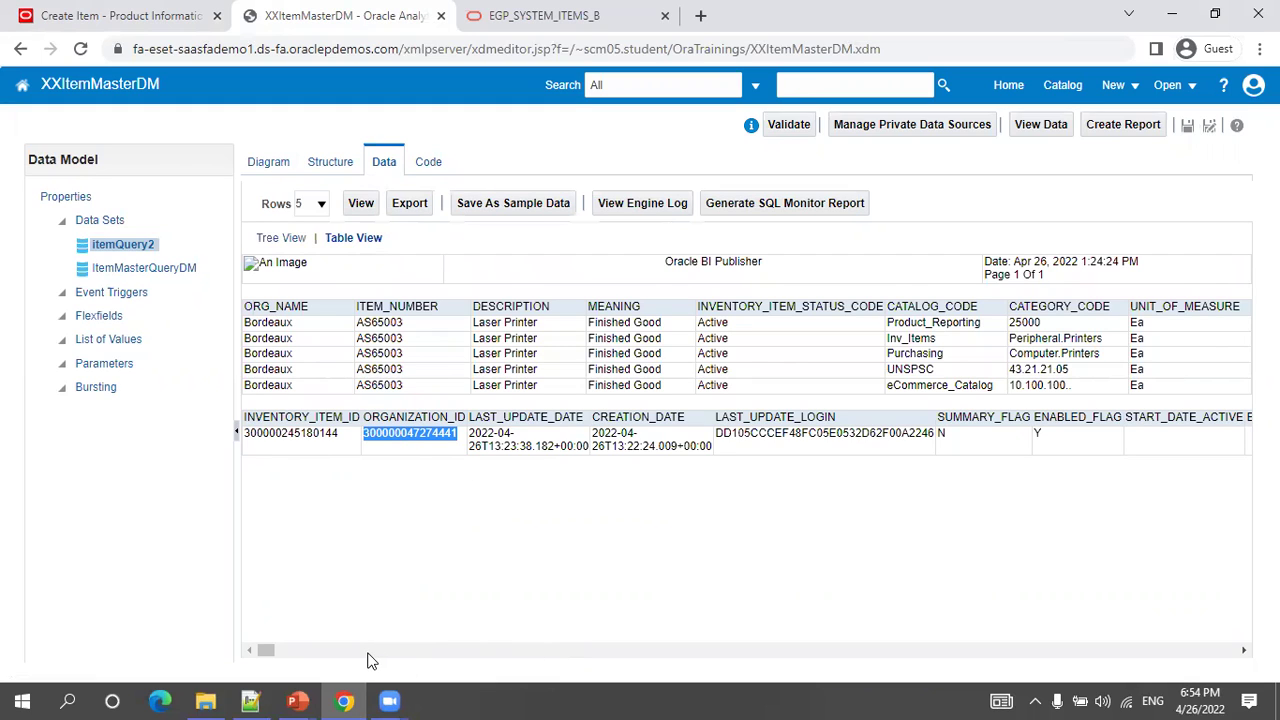
scroll(367, 655, right, 5)
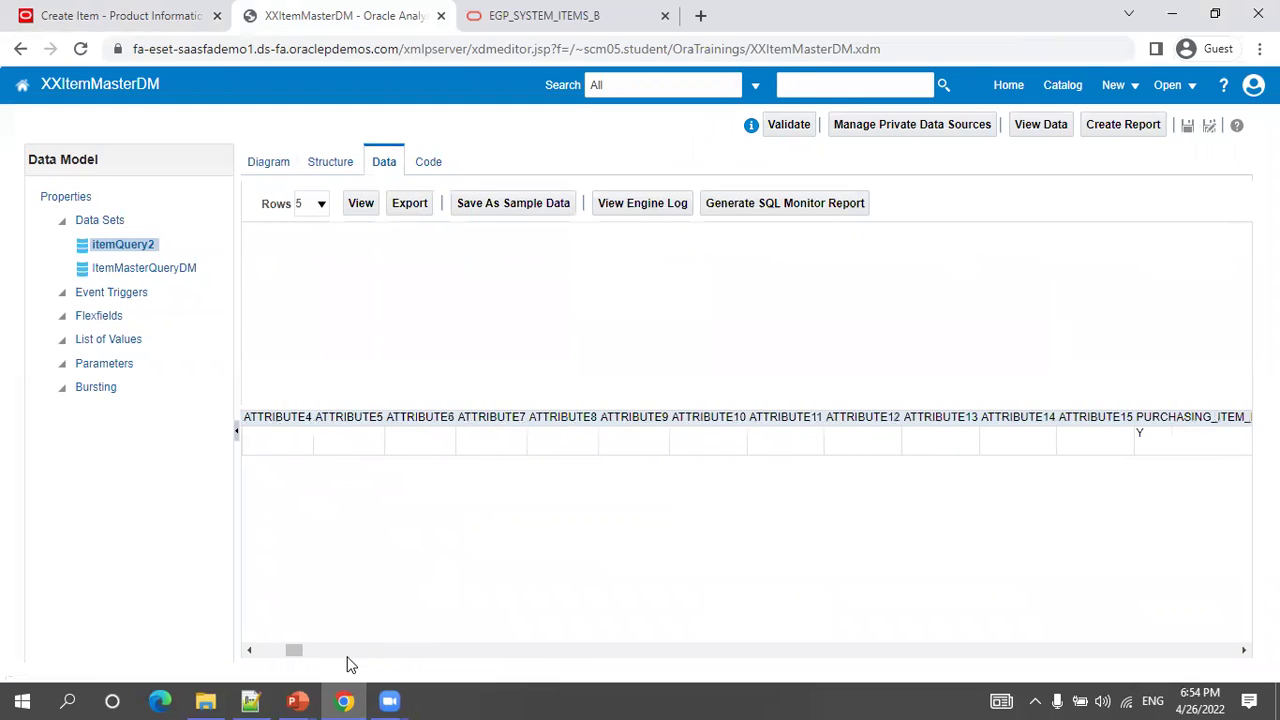
scroll(293, 651, left, 5)
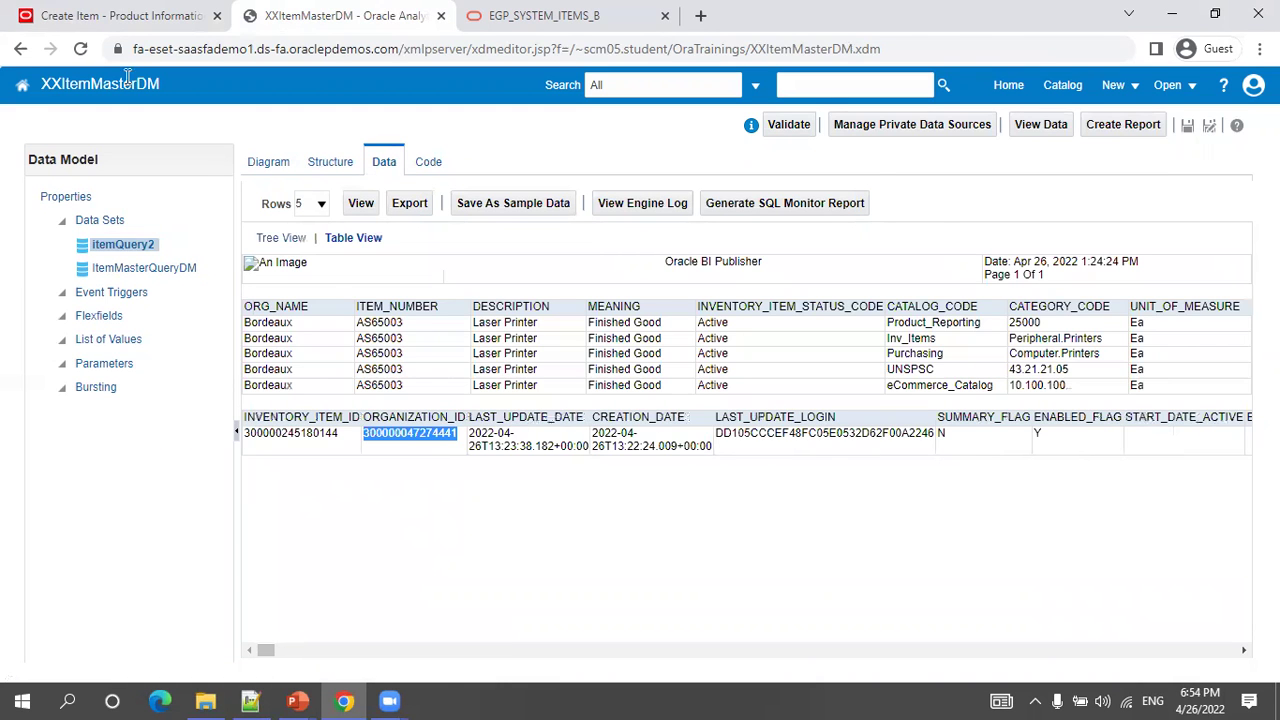
- Return to item XXITEM_002 in Product Information Management and leave its edit page
click(118, 15)
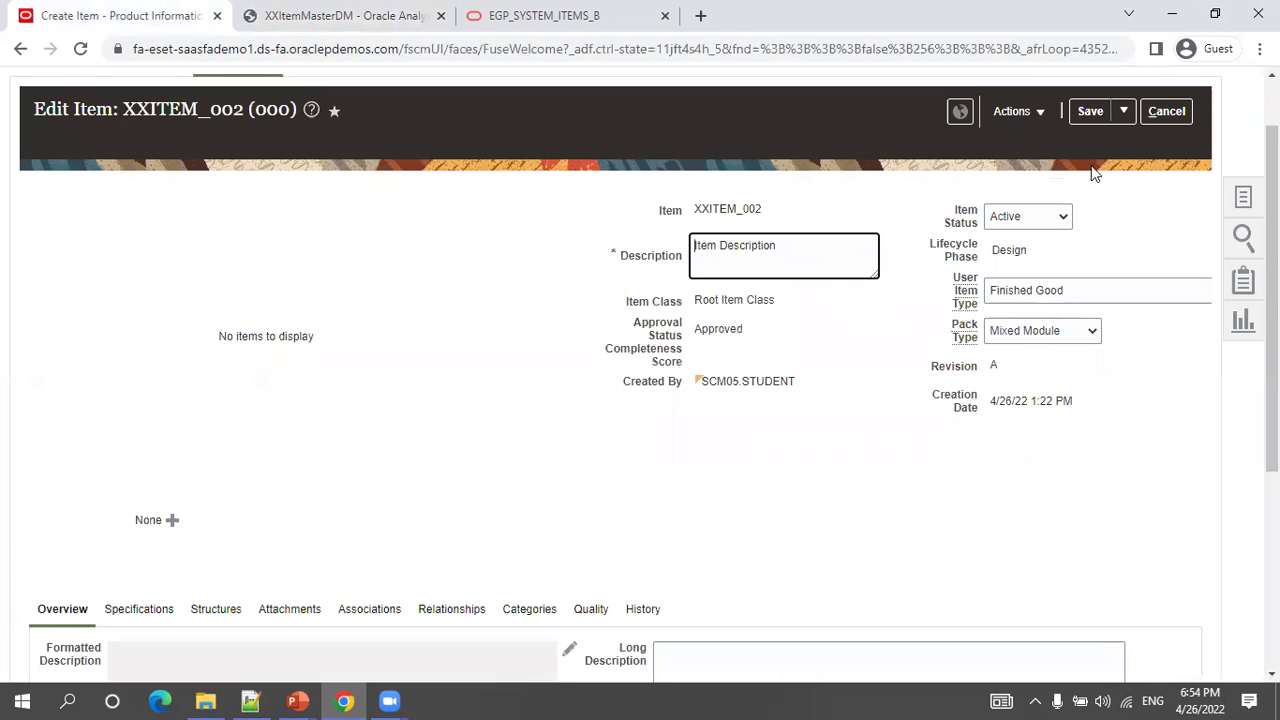
click(1148, 113)
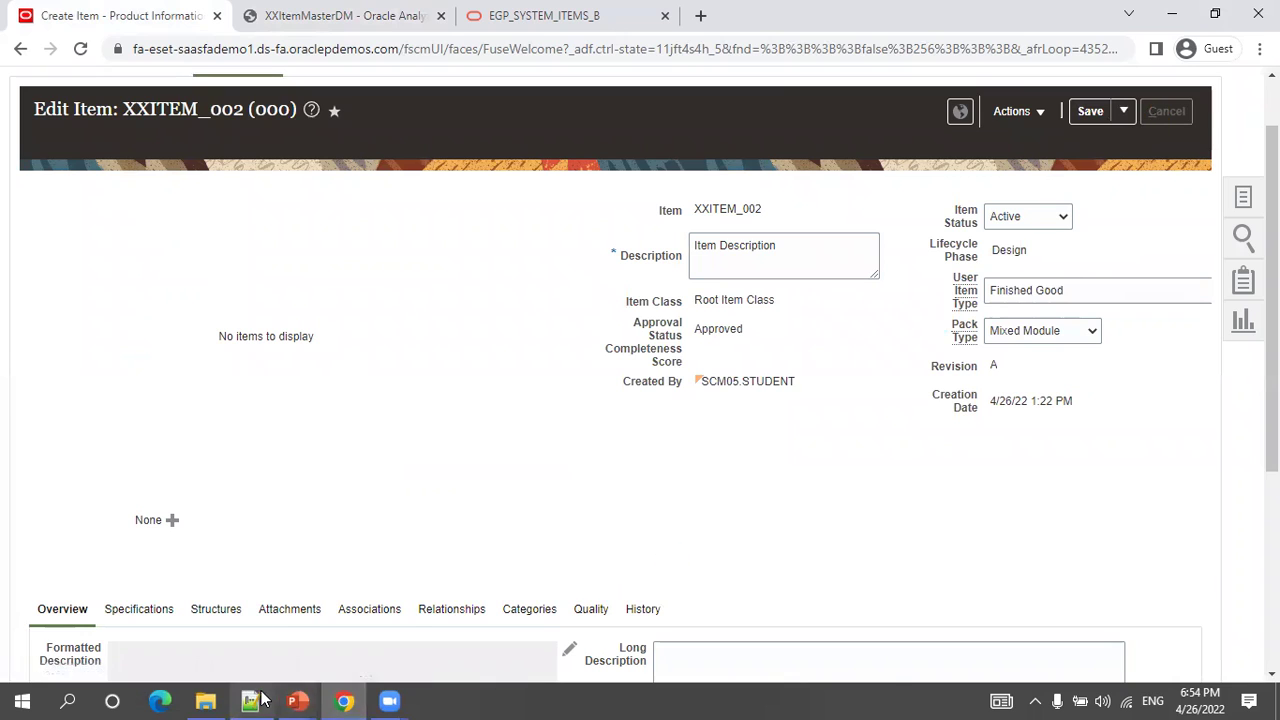
- Copy the item number AS65003 from the last line of the query in InventoryItem.txt in Notepad++ and return to the browser
click(250, 700)
scroll(658, 604, down, 13)
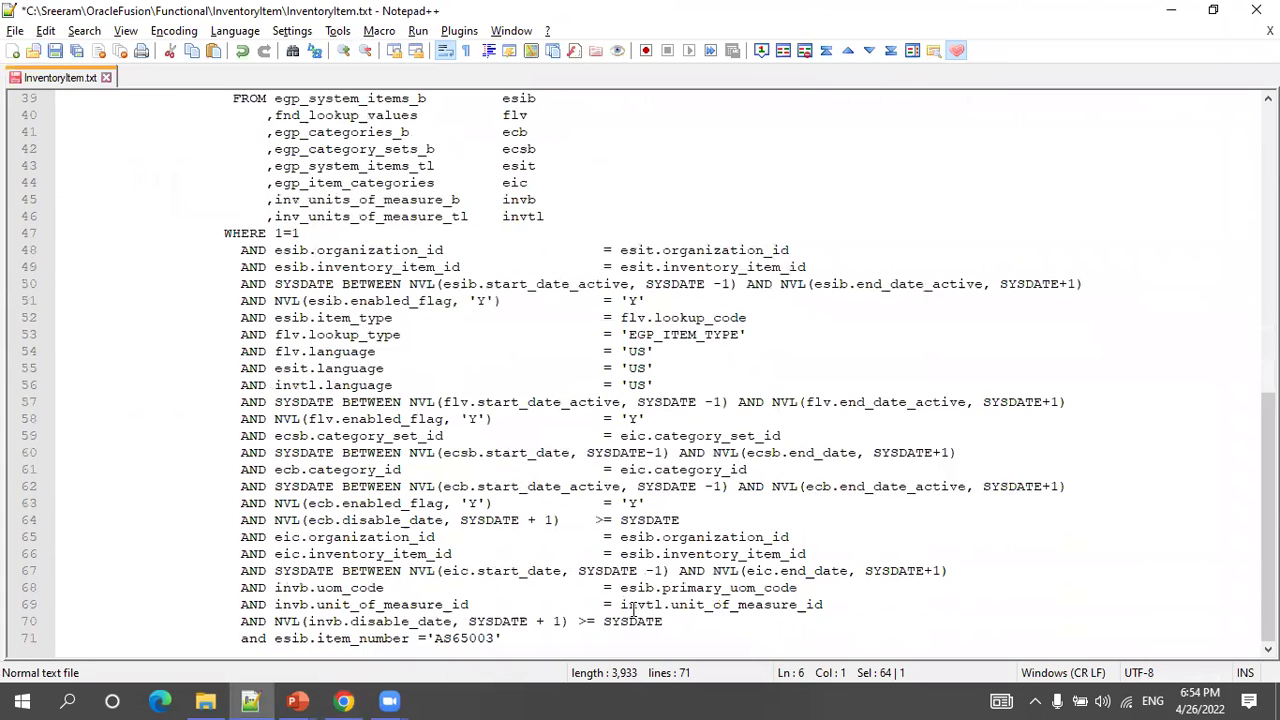
double_click(480, 638)
key(ctrl+c)
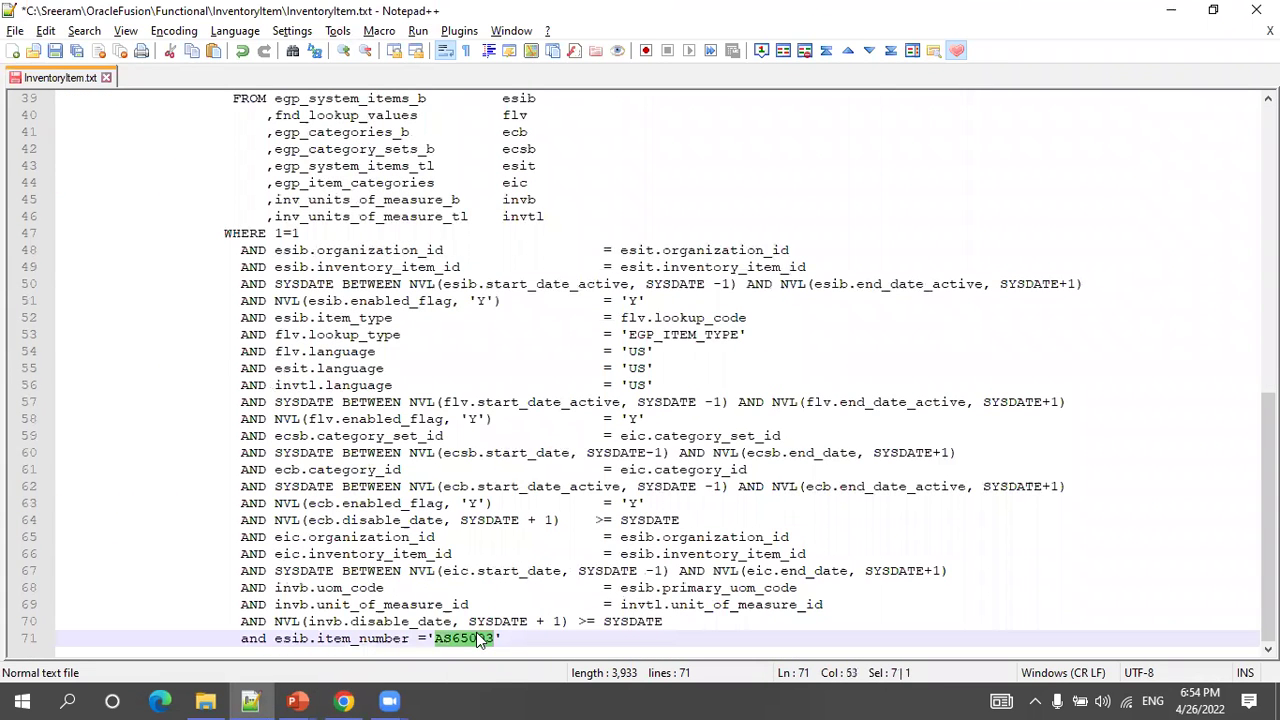
key(alt+Tab)
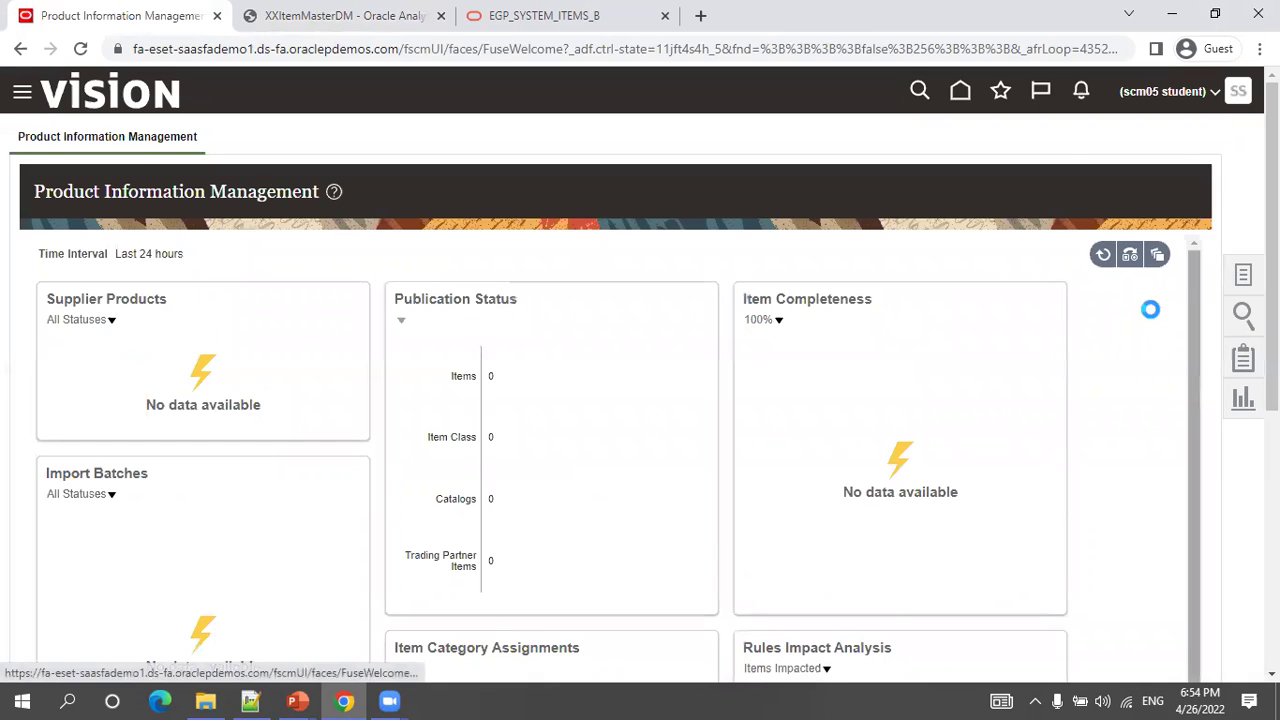
- Search the items in Product Information Management with the copied keyword AS65003
click(1243, 313)
click(1135, 190)
key(ctrl+v)
key(Return)
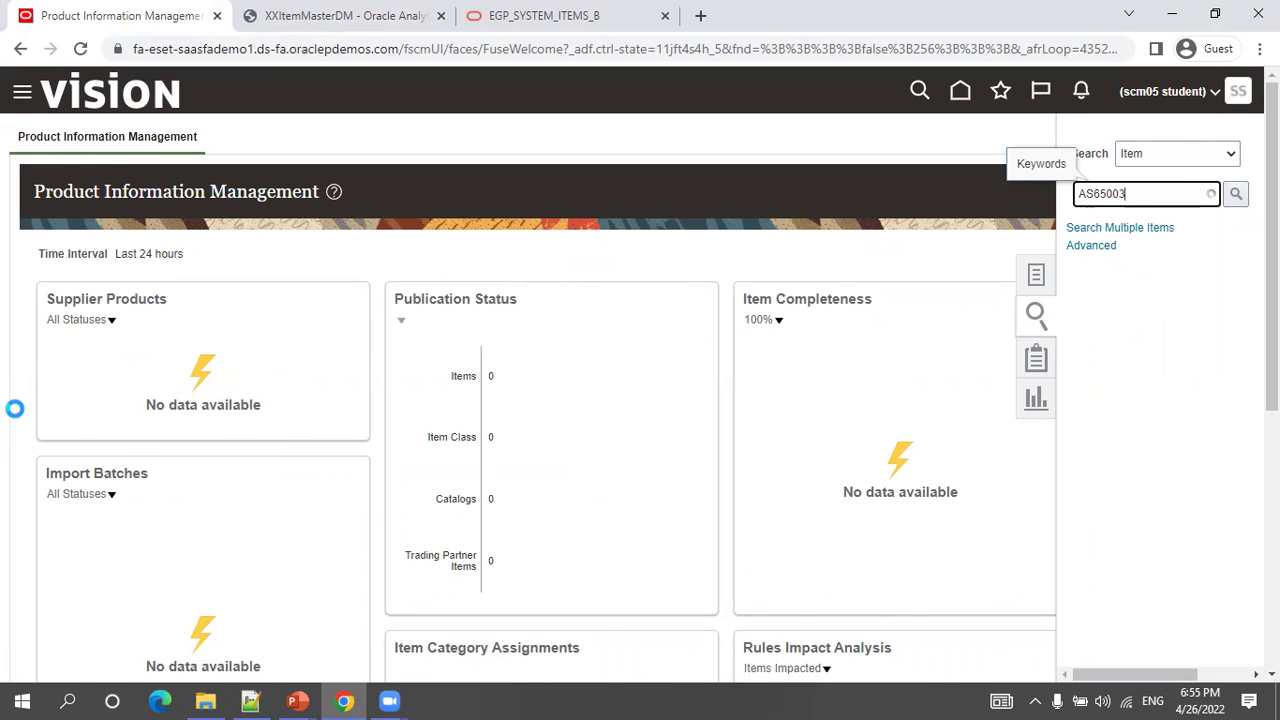
- Find AS65003 in the search results and open its record for organization 051 in a full-screen view
key(ctrl+f)
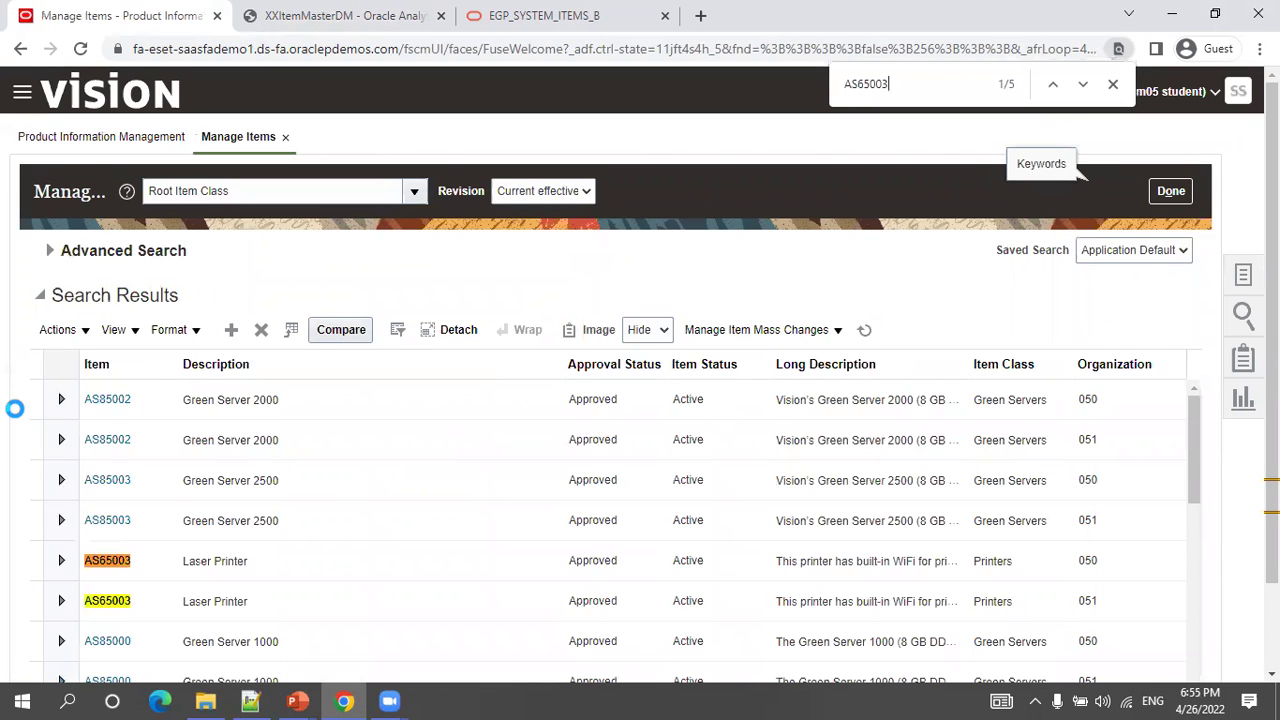
click(114, 602)
key(F11)
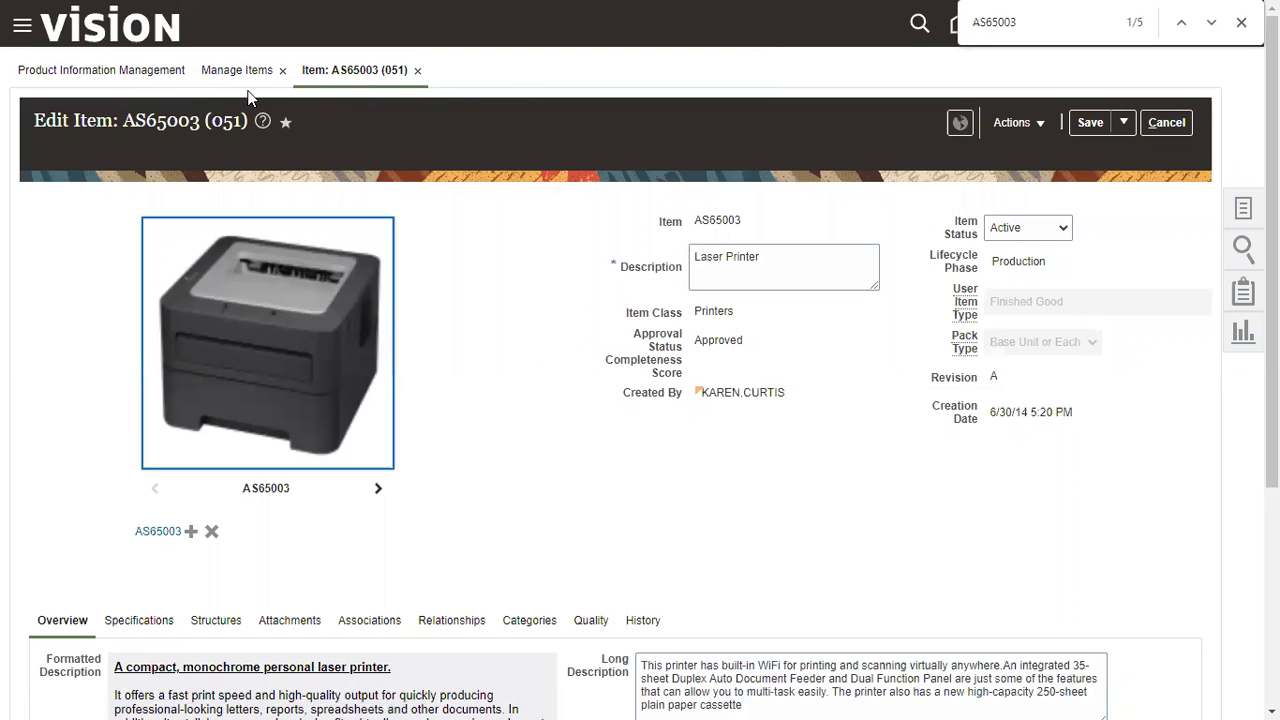
- Examine the laser printer item's overview, units of measure, organization associations and category assignments
scroll(648, 453, down, 2)
scroll(461, 392, up, 2)
scroll(924, 390, down, 3)
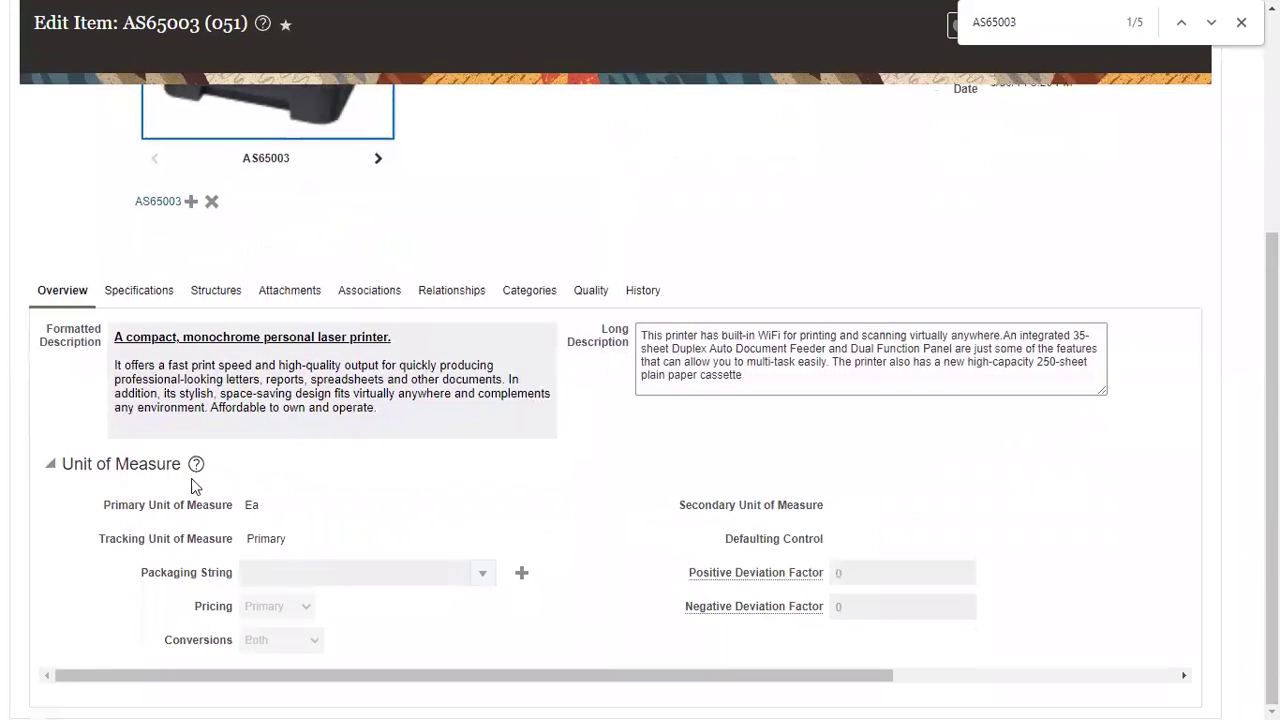
click(388, 296)
scroll(420, 512, down, 3)
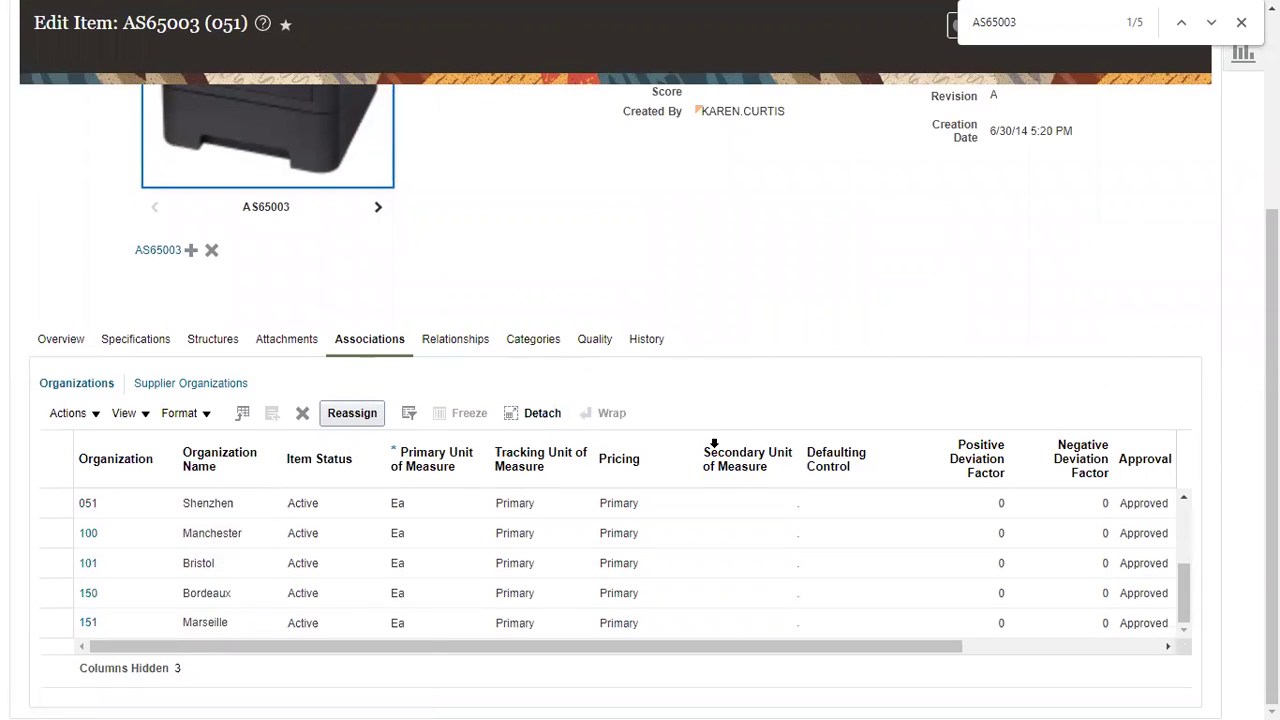
click(548, 340)
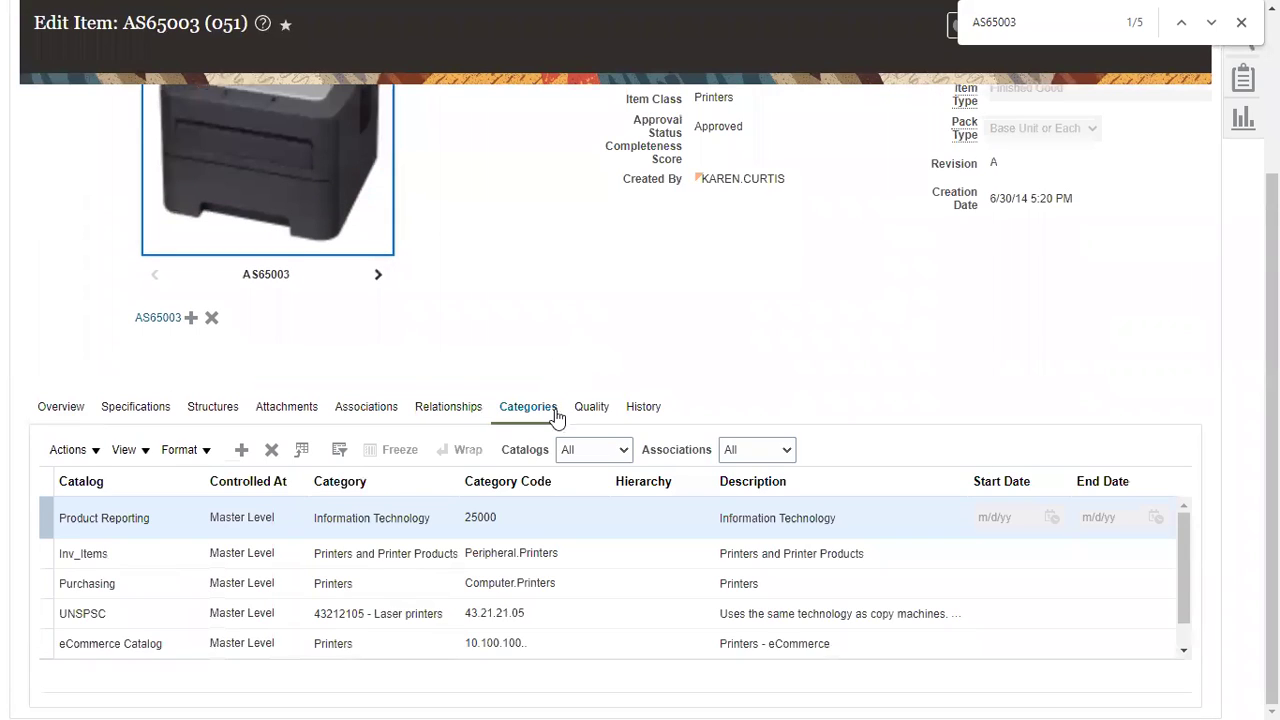
scroll(488, 611, down, 1)
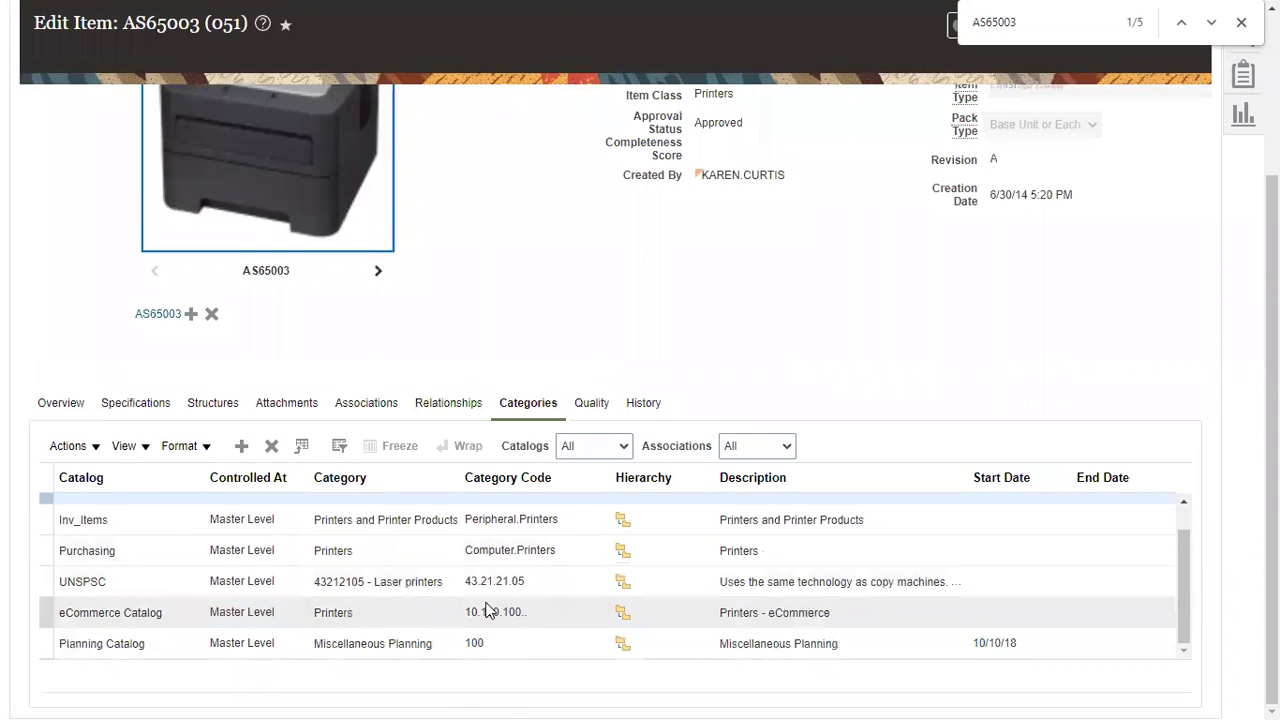
- Switch to the PowerPoint slide show and advance to the Item Master key tables slide
key(alt+Tab)
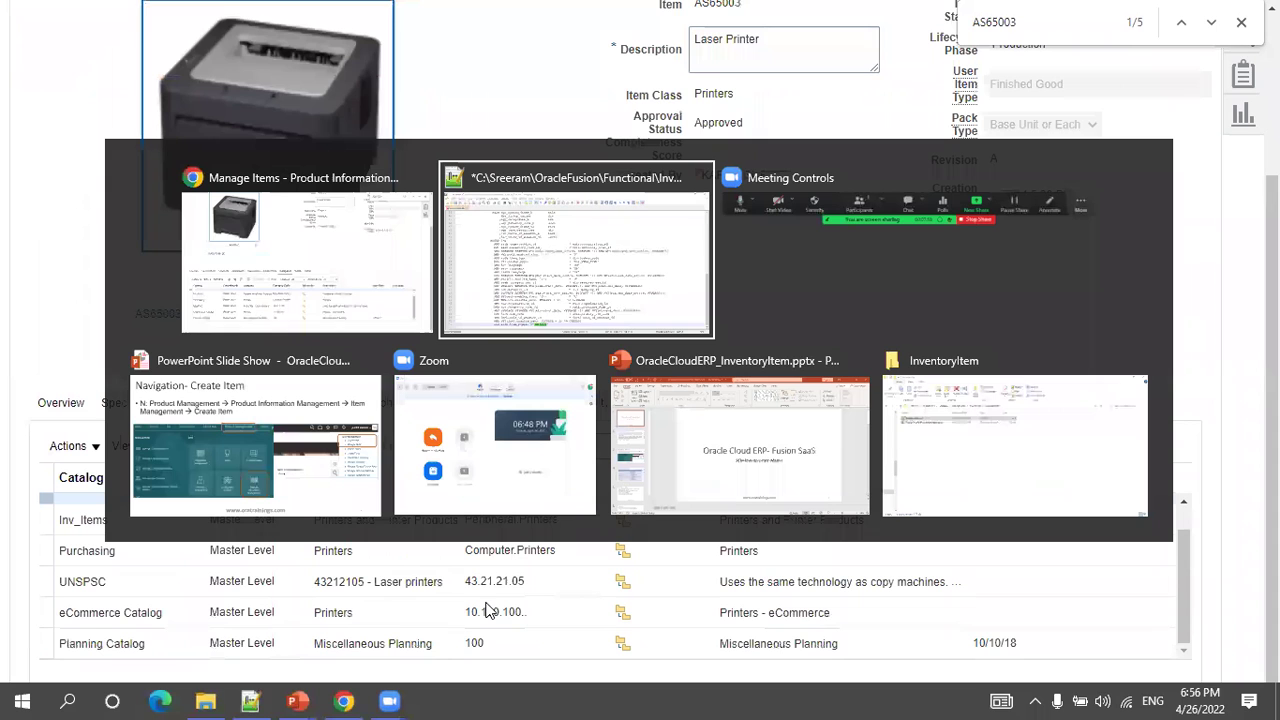
key(Tab)
key(Tab)
key(Tab)
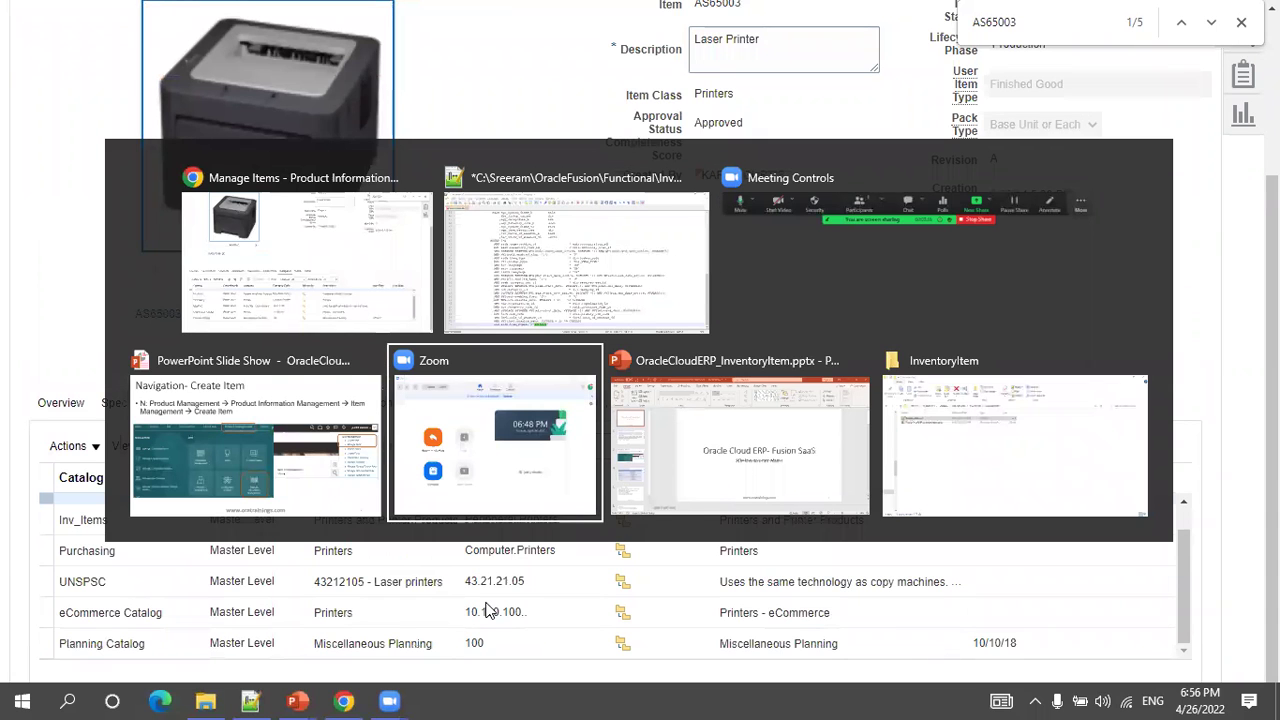
key(alt+Tab)
key(Tab)
key(Tab)
key(Tab)
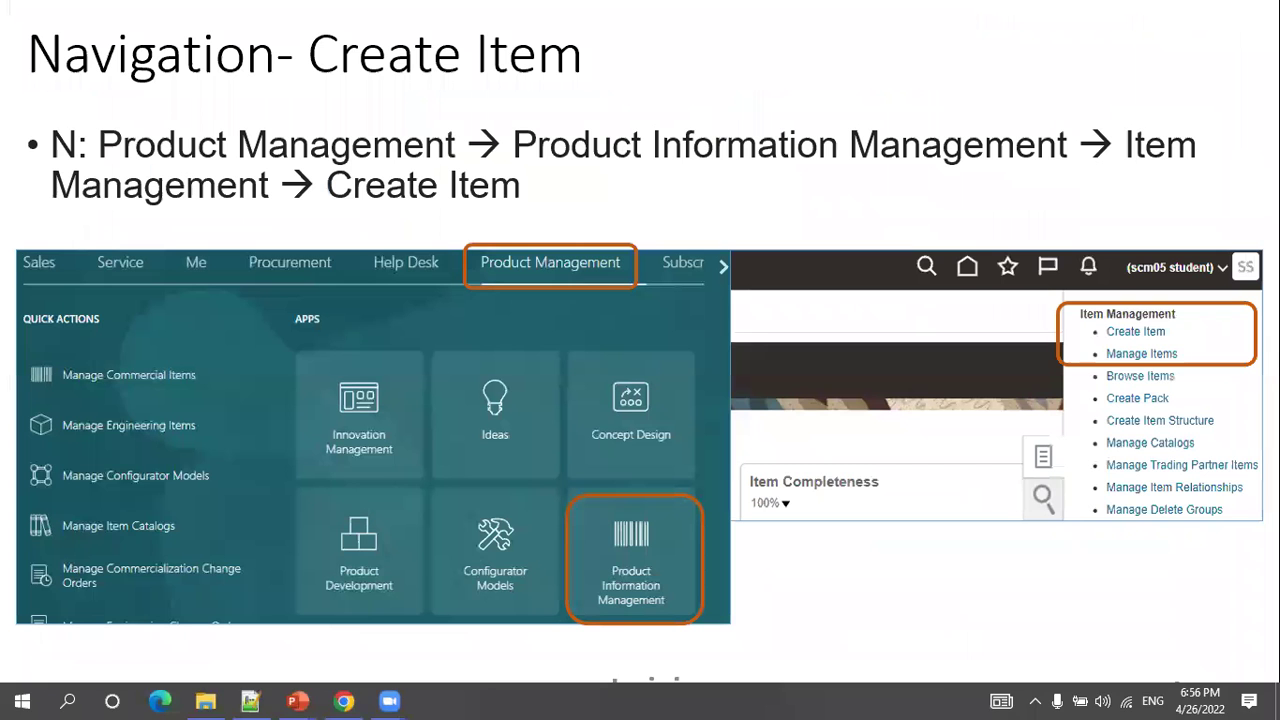
key(Right)
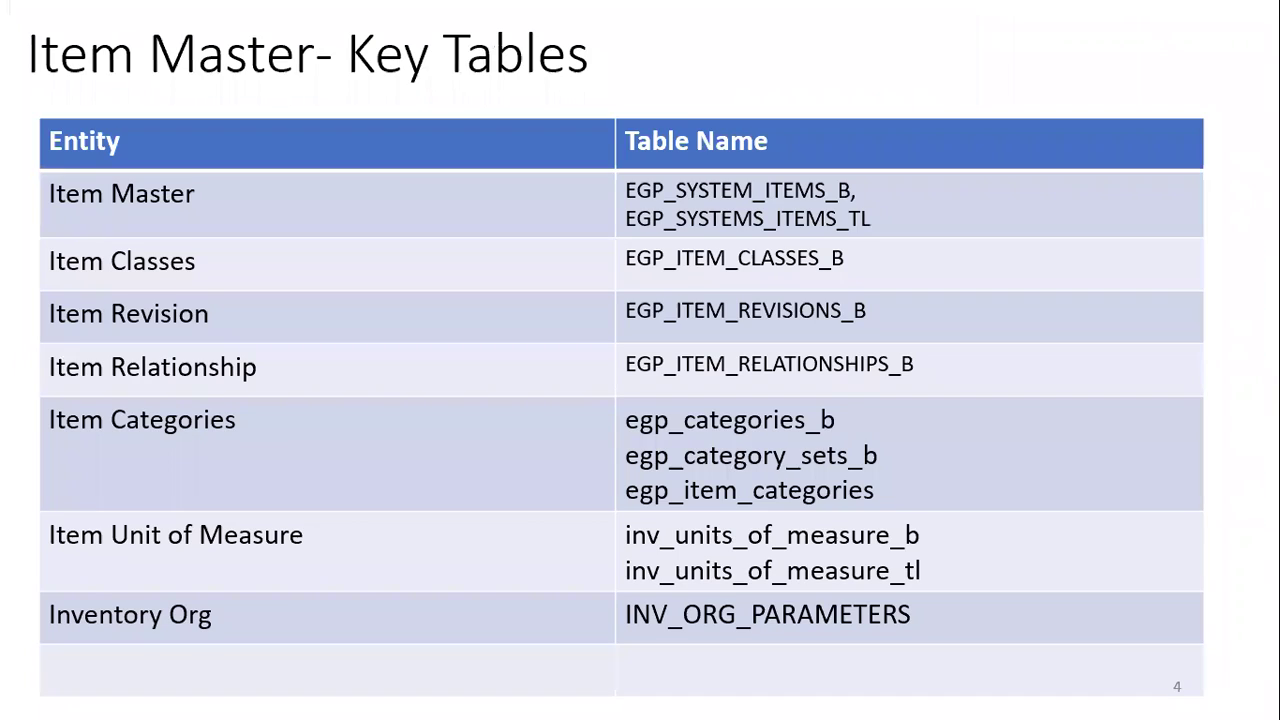